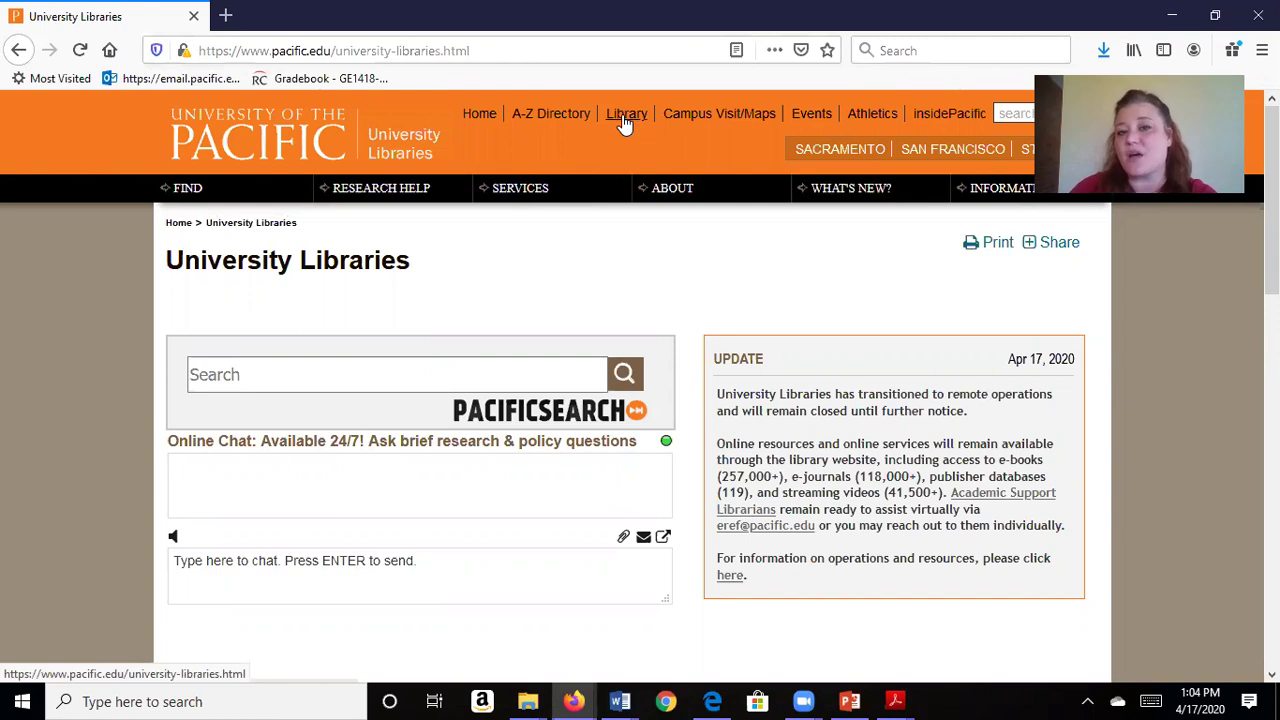
click(258, 50)
drag(483, 67, 496, 50)
click(496, 50)
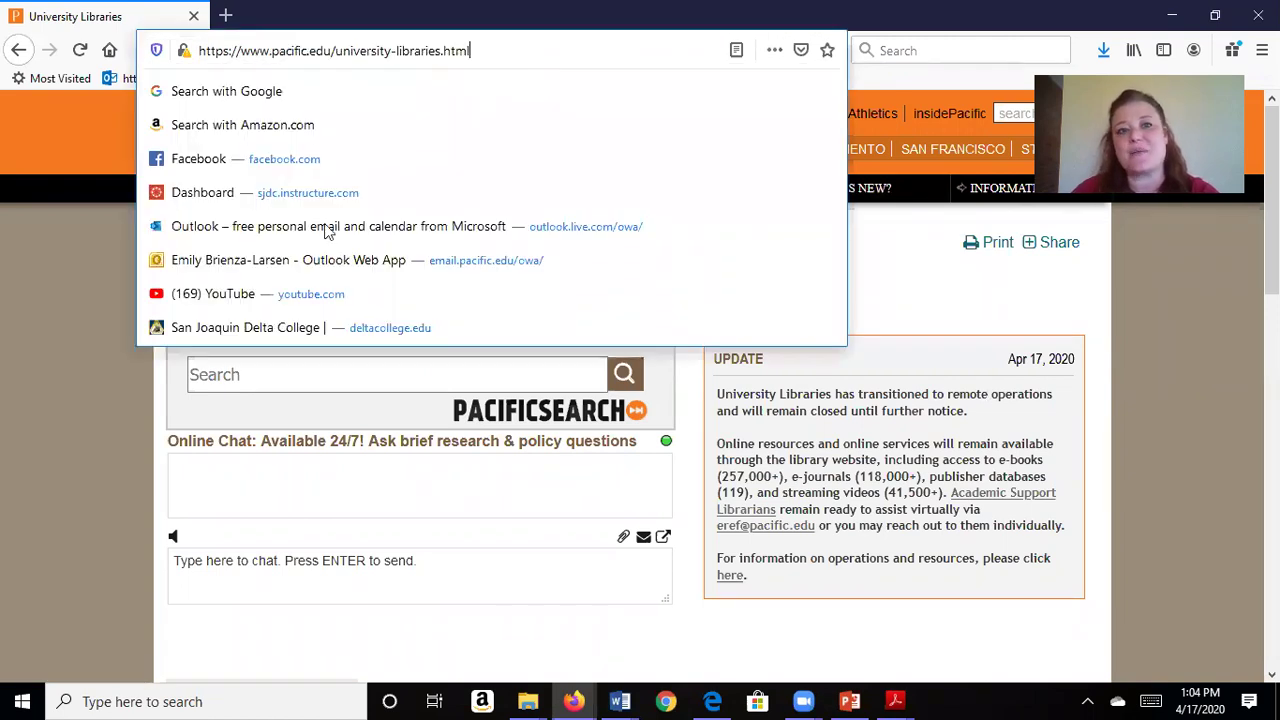
click(118, 403)
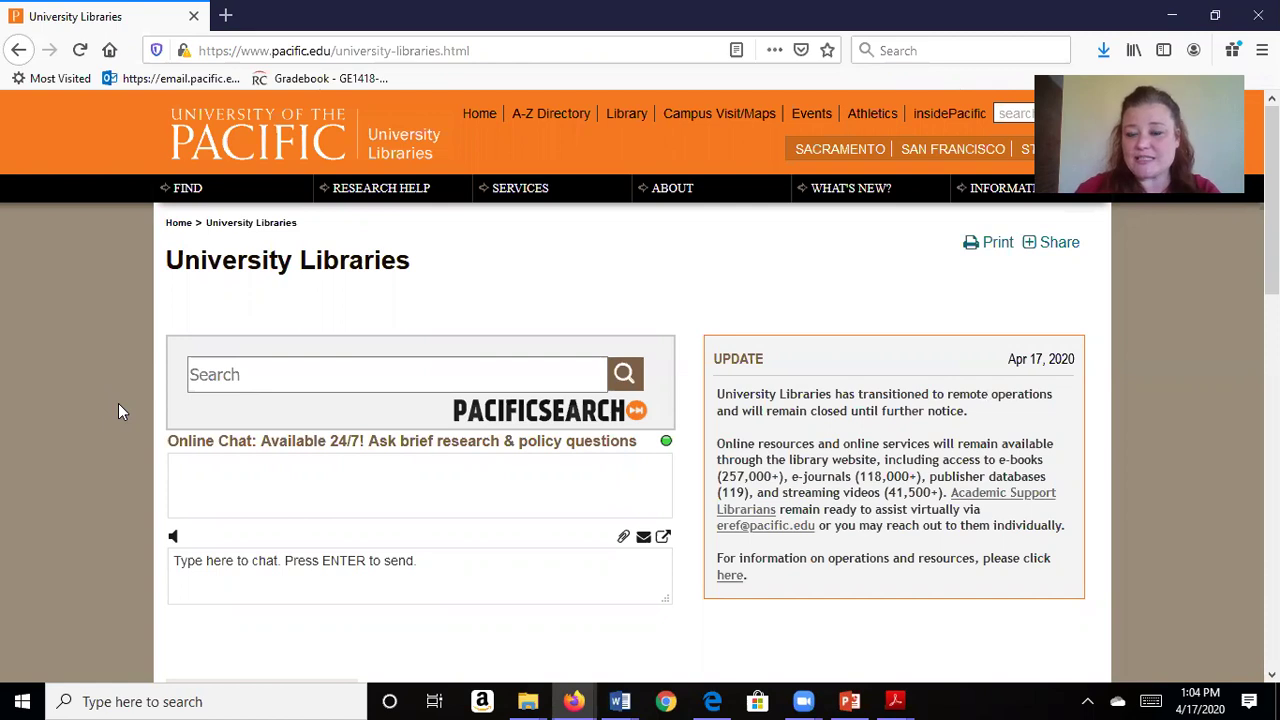
click(330, 380)
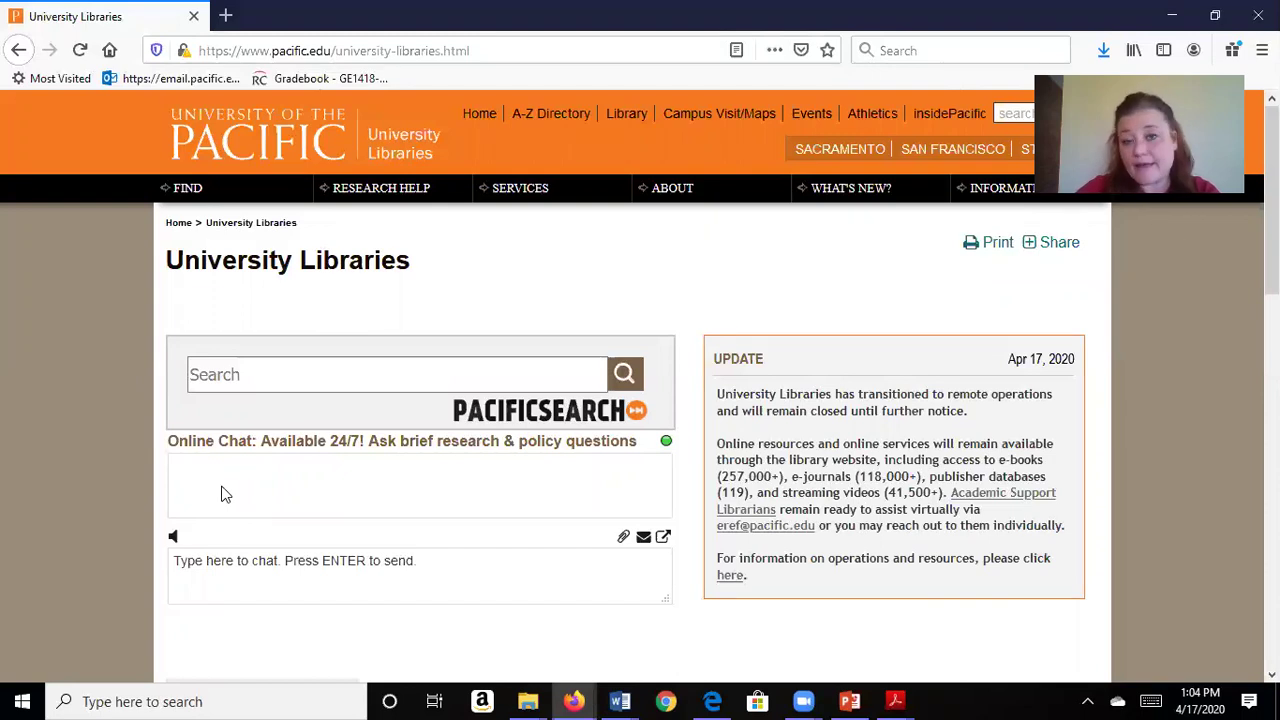
- Open the library's database list from the Start Your Research page
scroll(225, 494, down, 5)
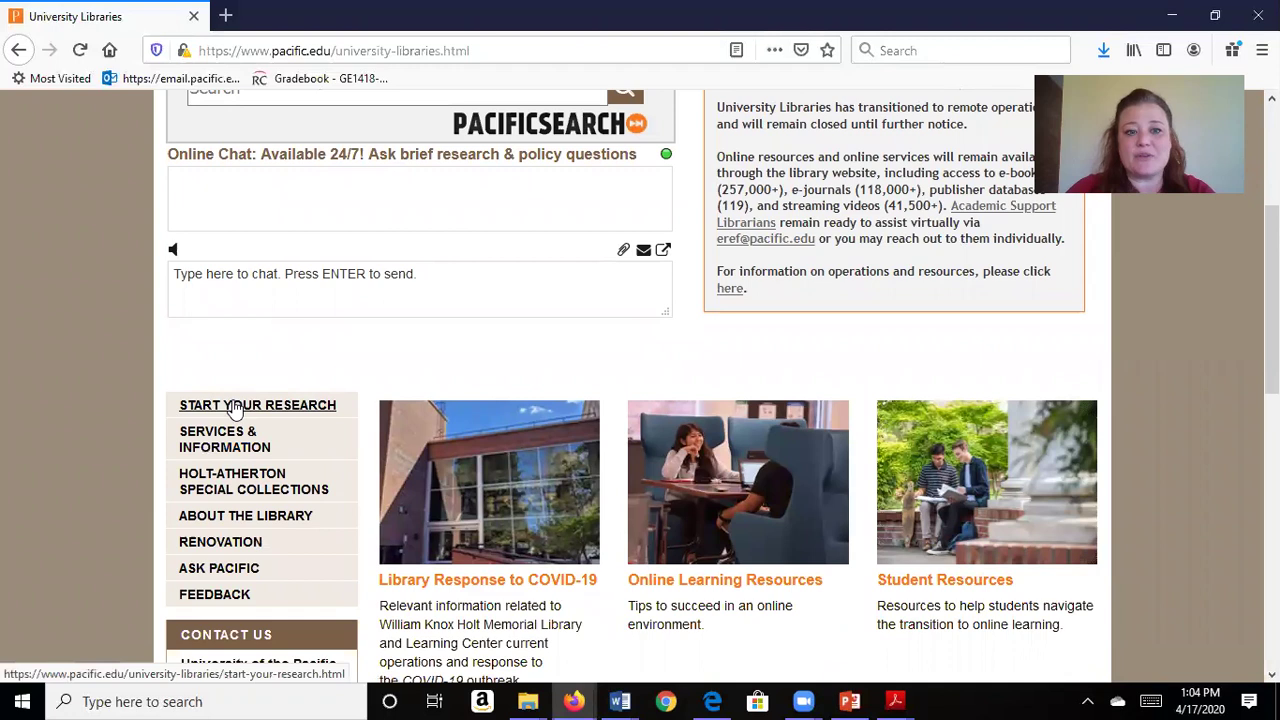
click(234, 408)
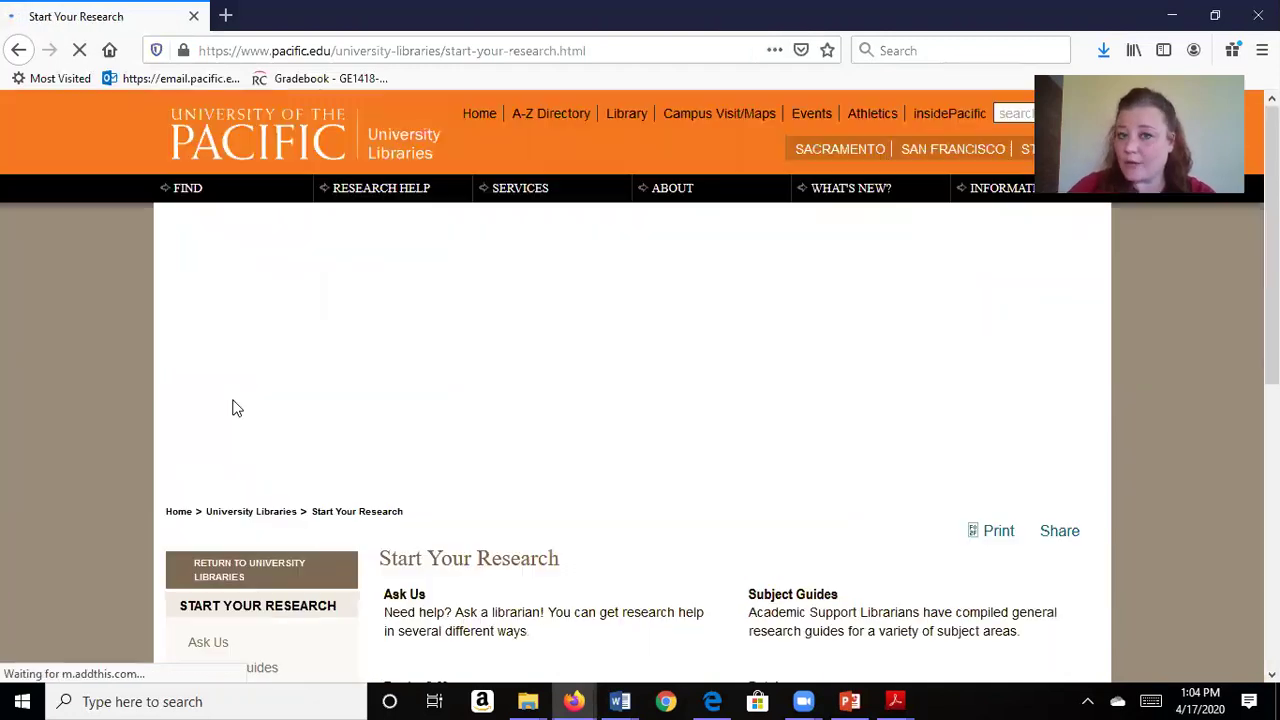
scroll(821, 296, down, 4)
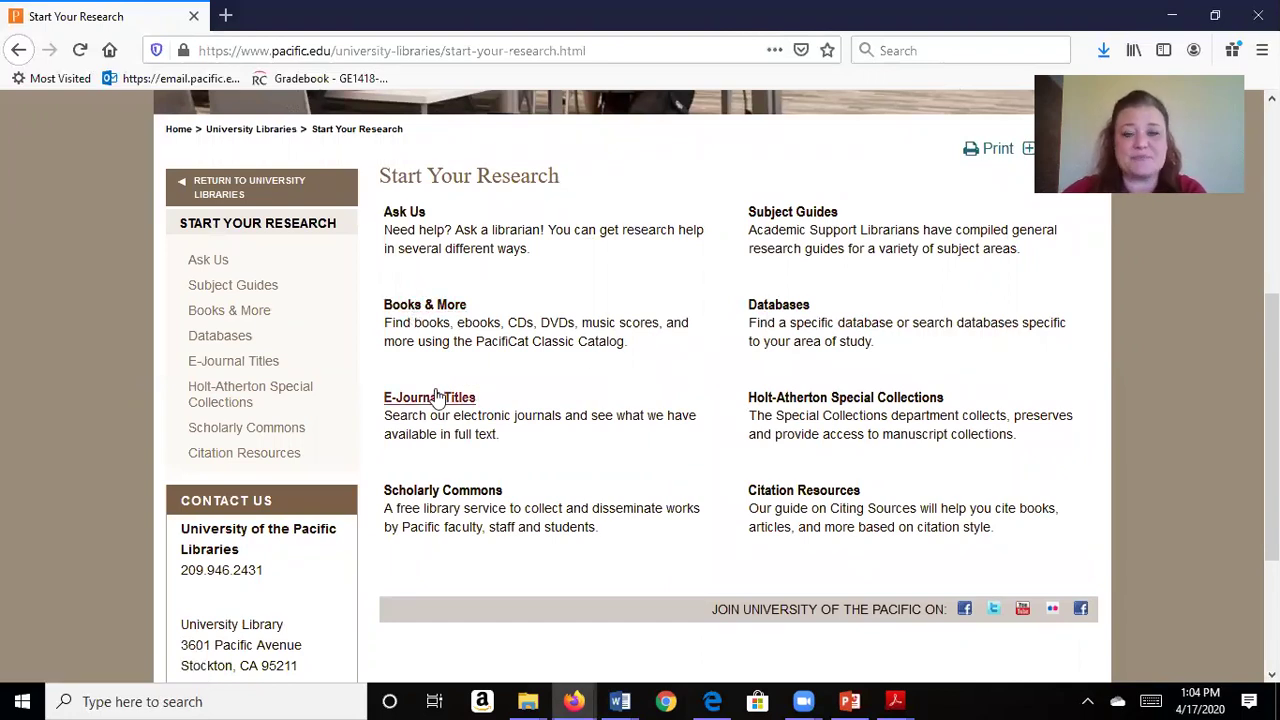
click(771, 312)
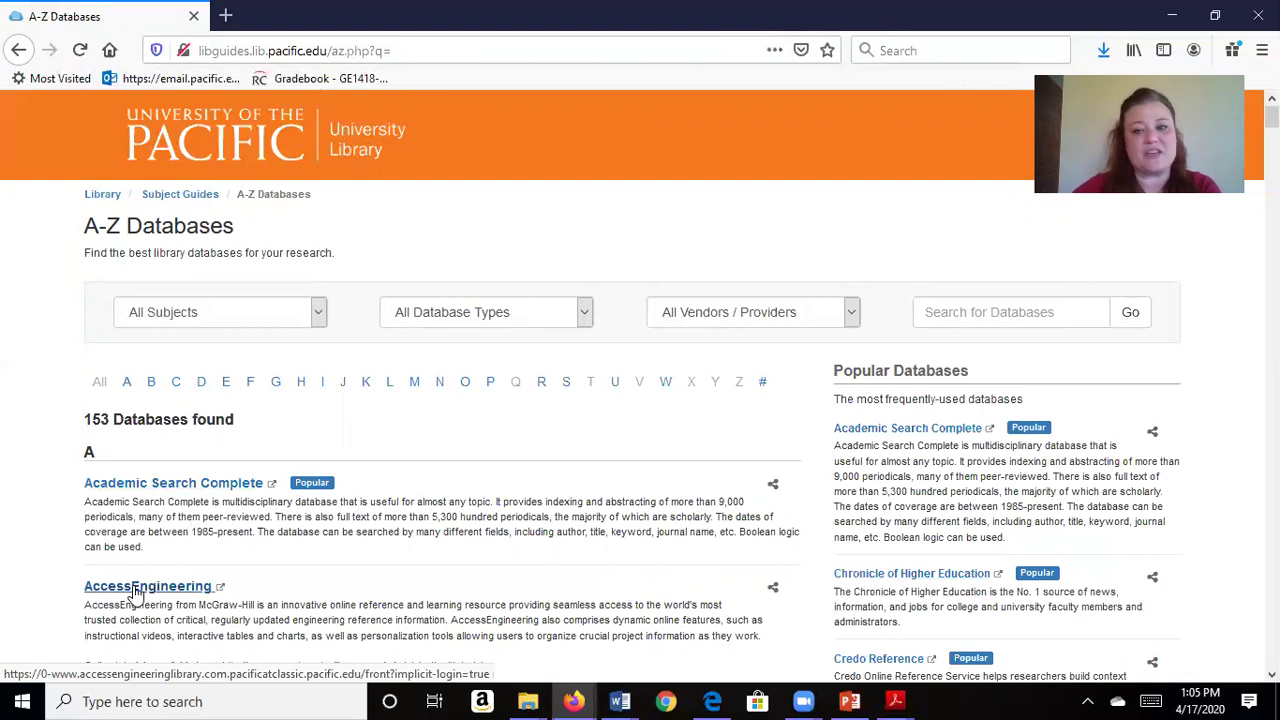
- Open the popular database Academic Search Complete and submit the library login with the prefilled name and ID
click(867, 436)
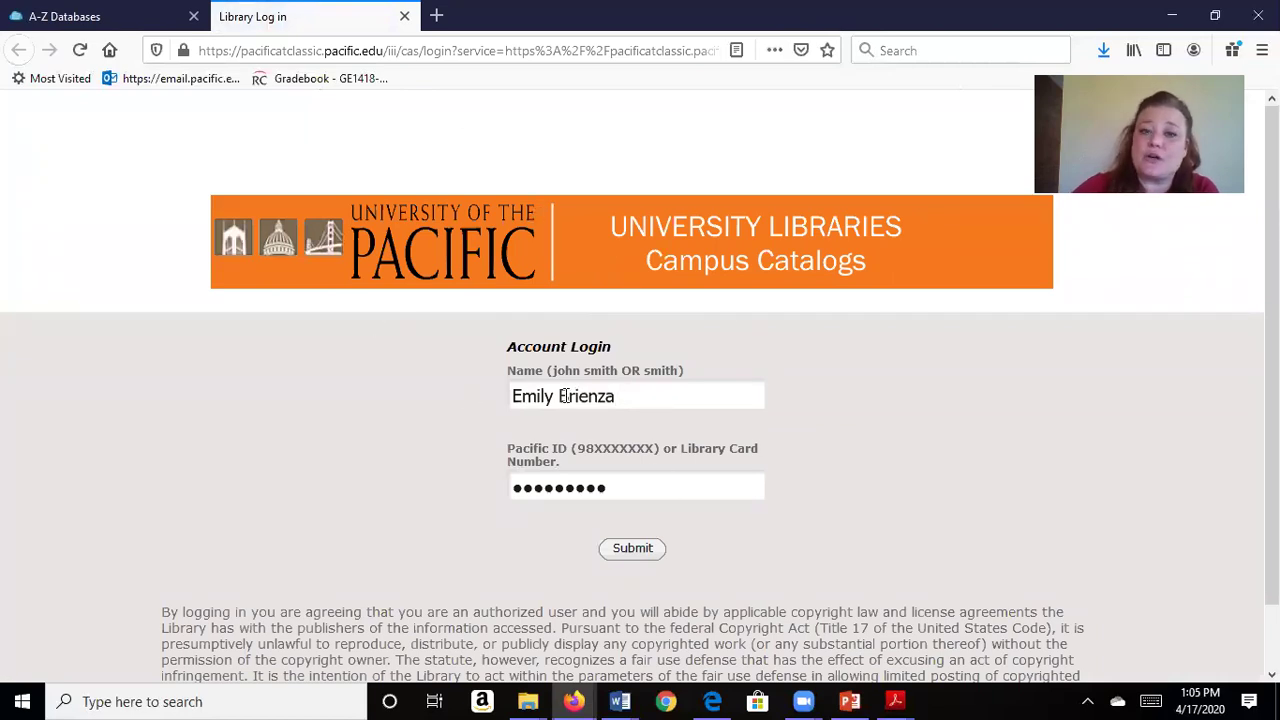
click(620, 397)
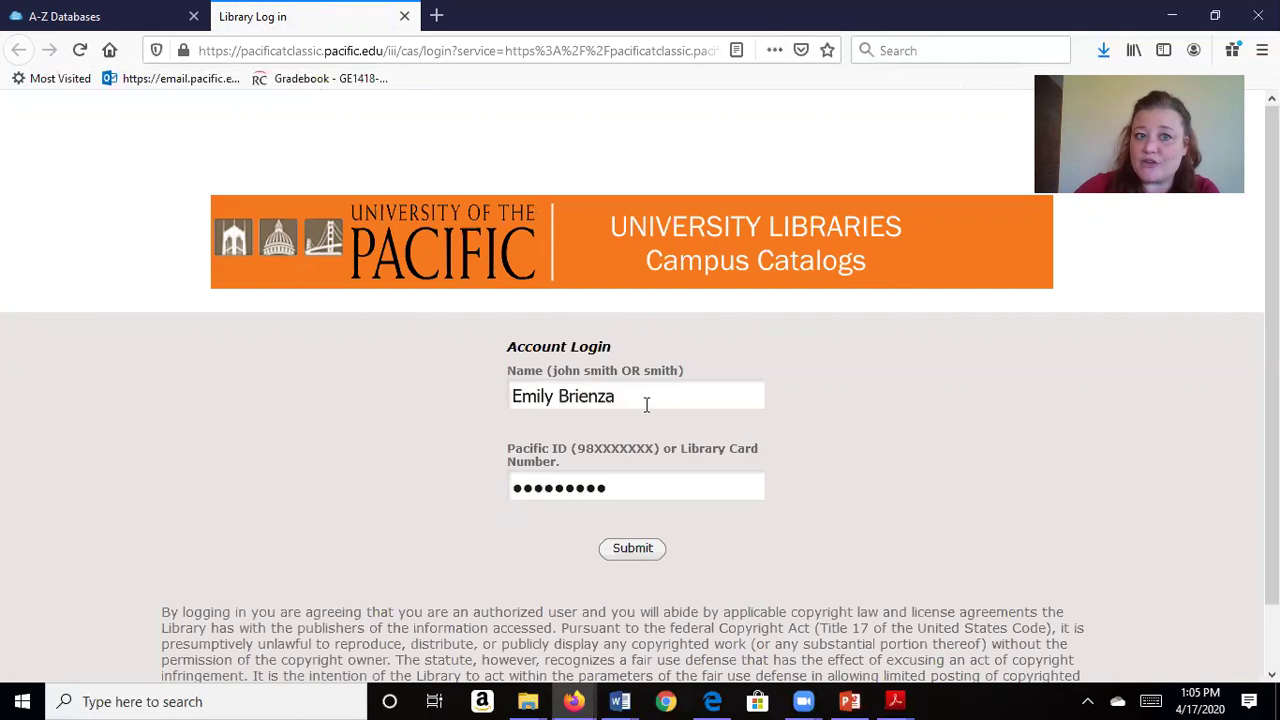
click(641, 552)
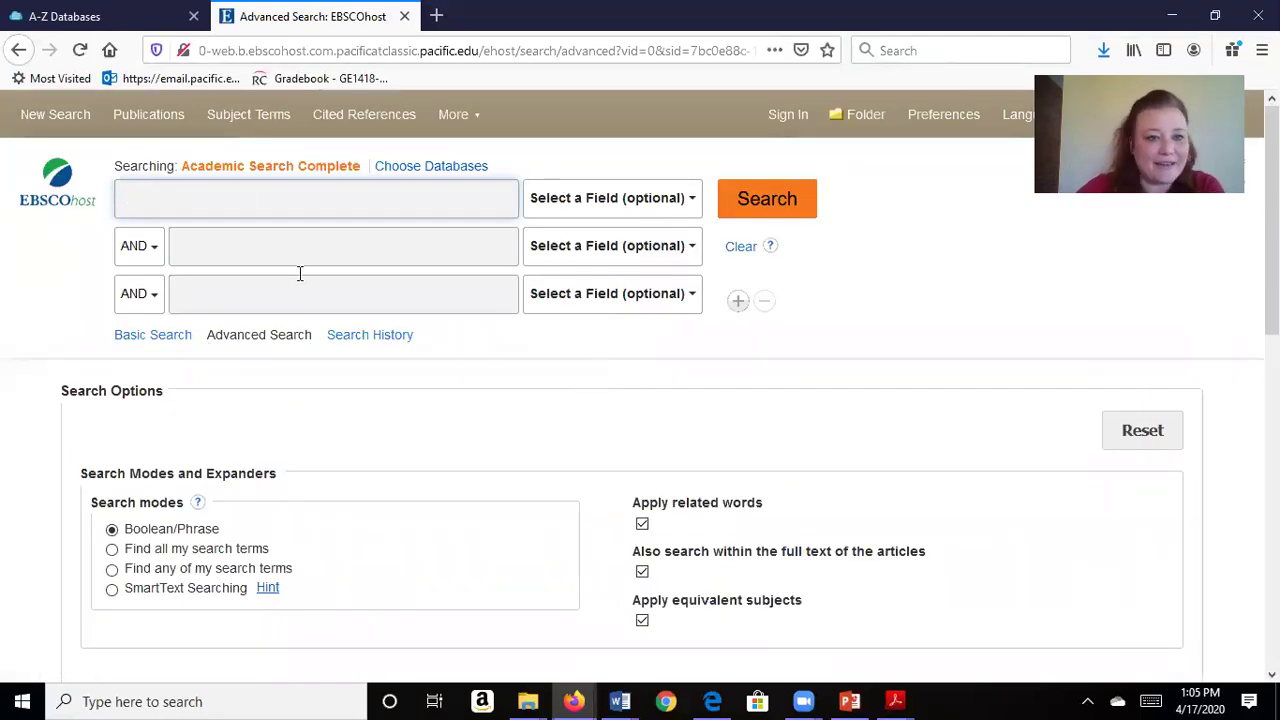
- Review the optional search fields and search for "Education online" without choosing a specific field
click(666, 203)
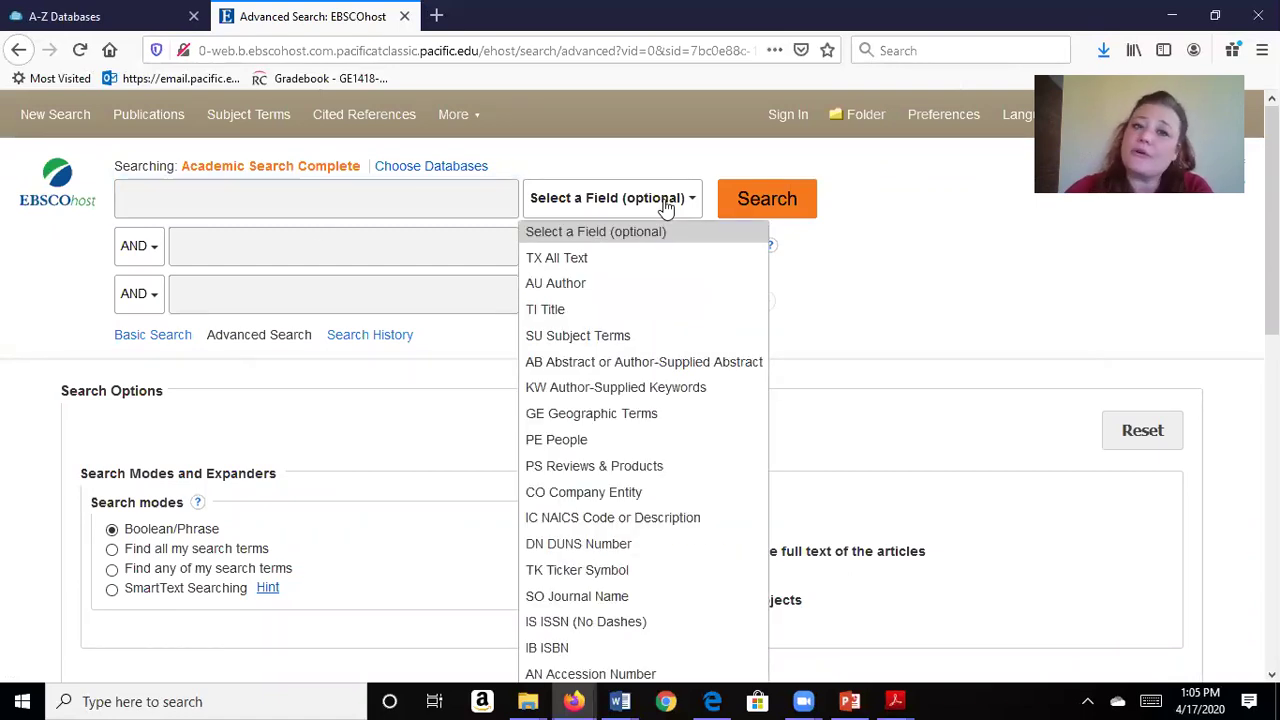
click(666, 205)
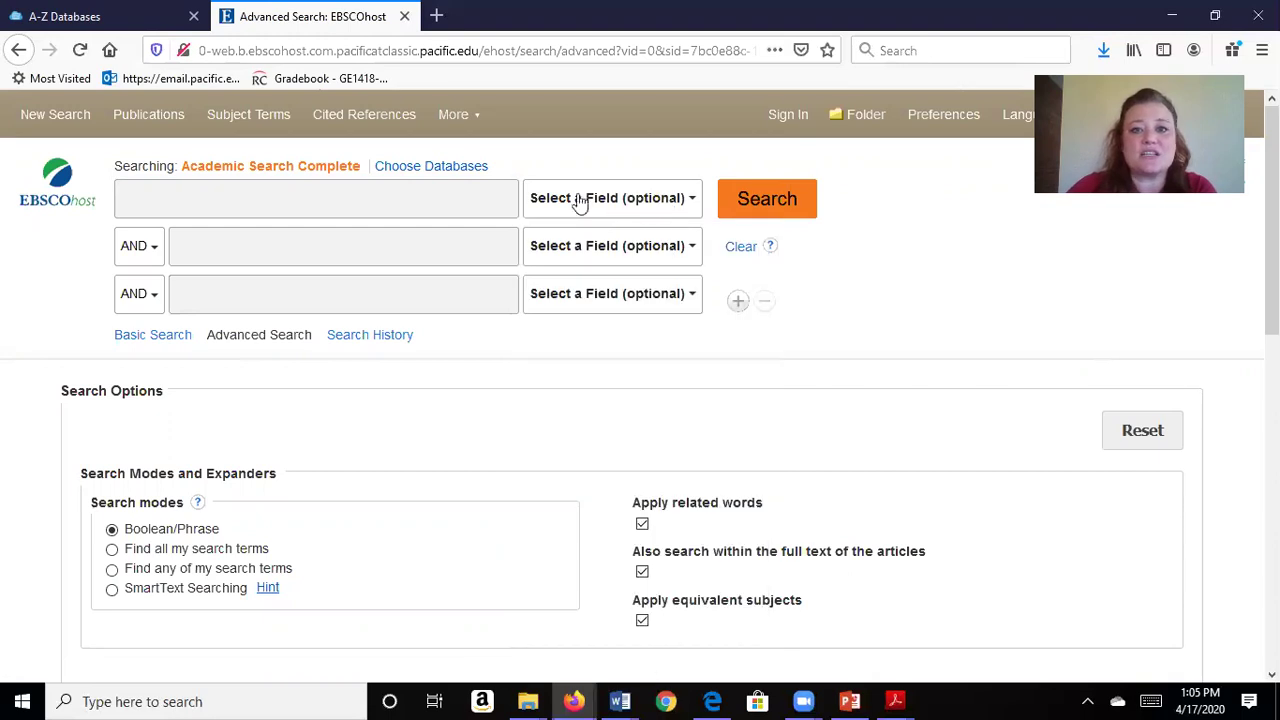
click(442, 204)
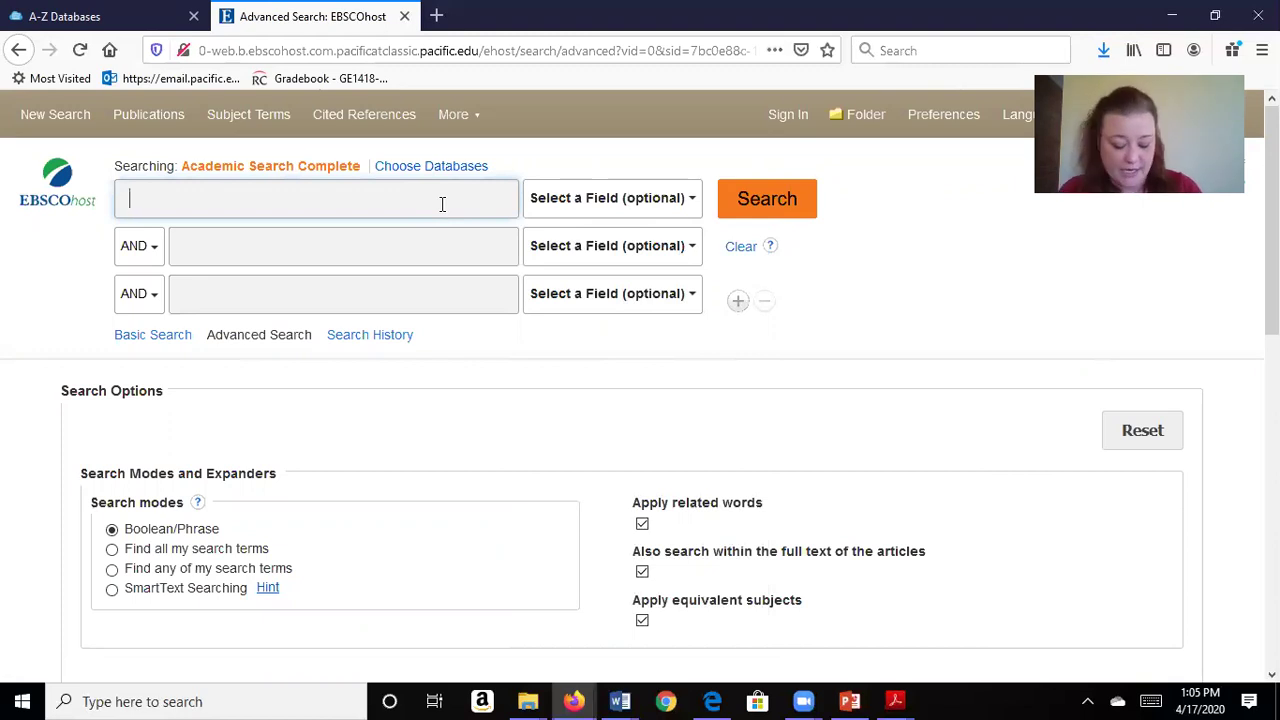
text(Education)
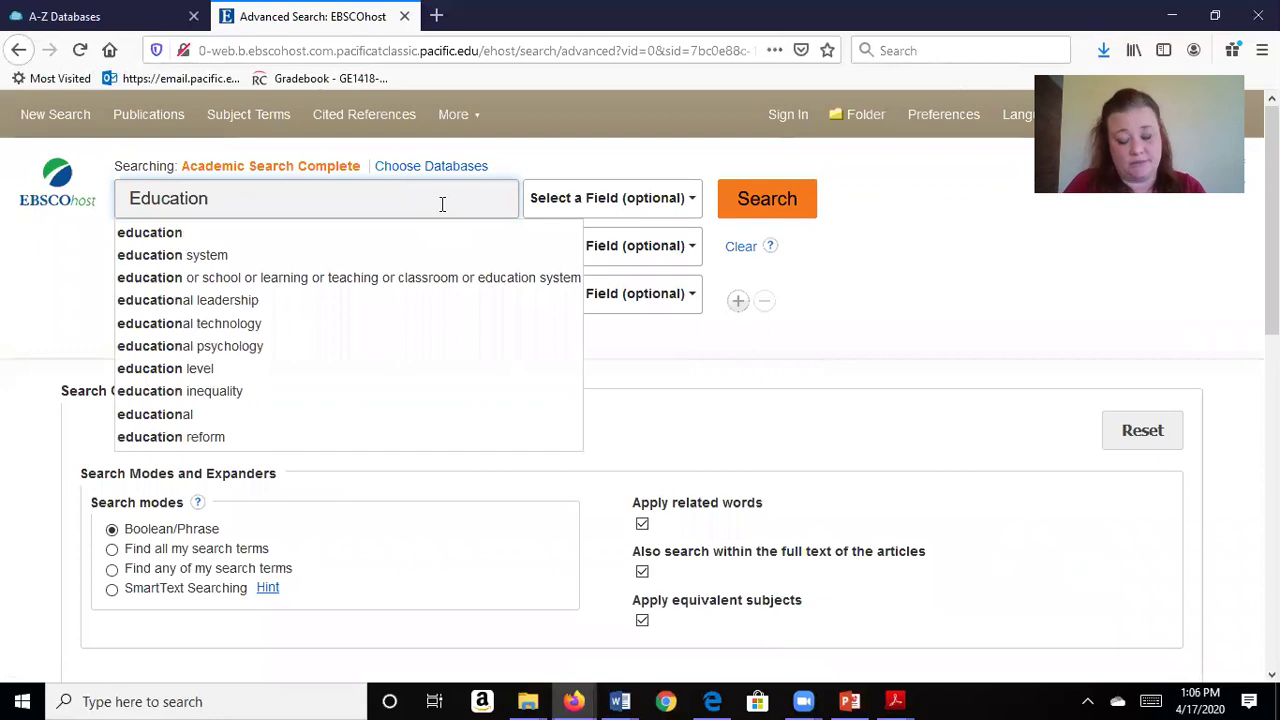
text( online)
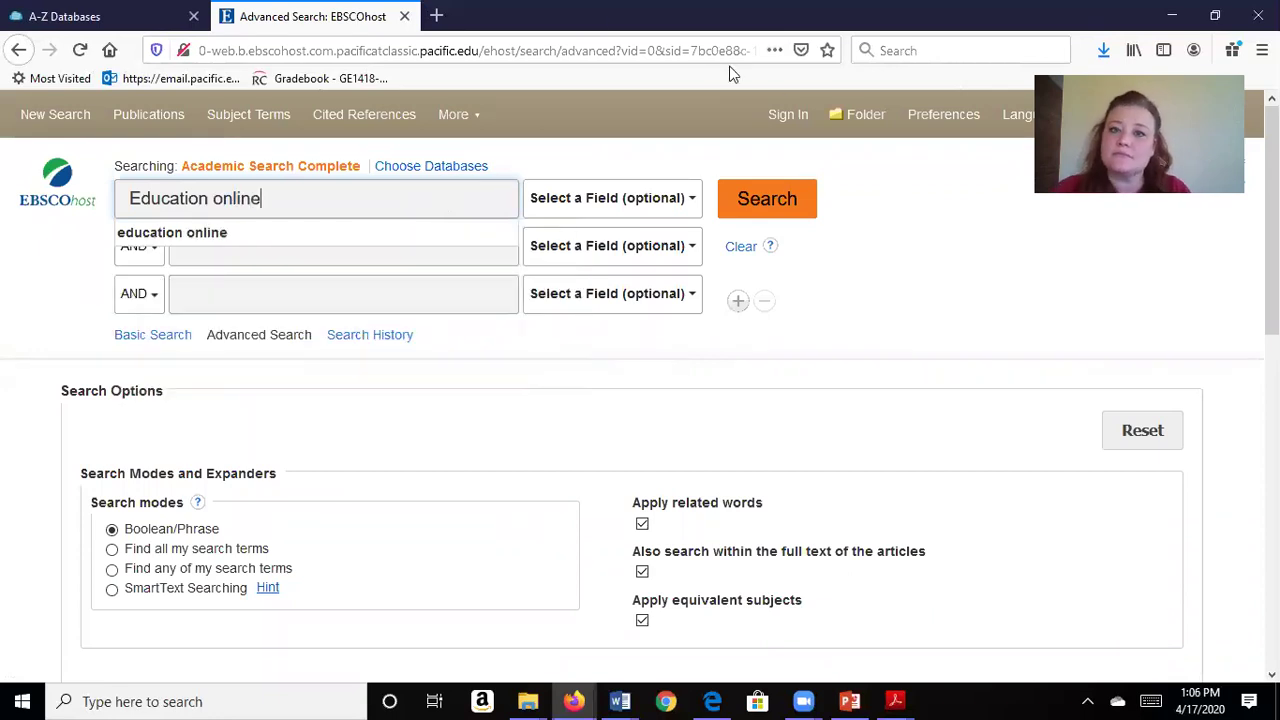
click(768, 203)
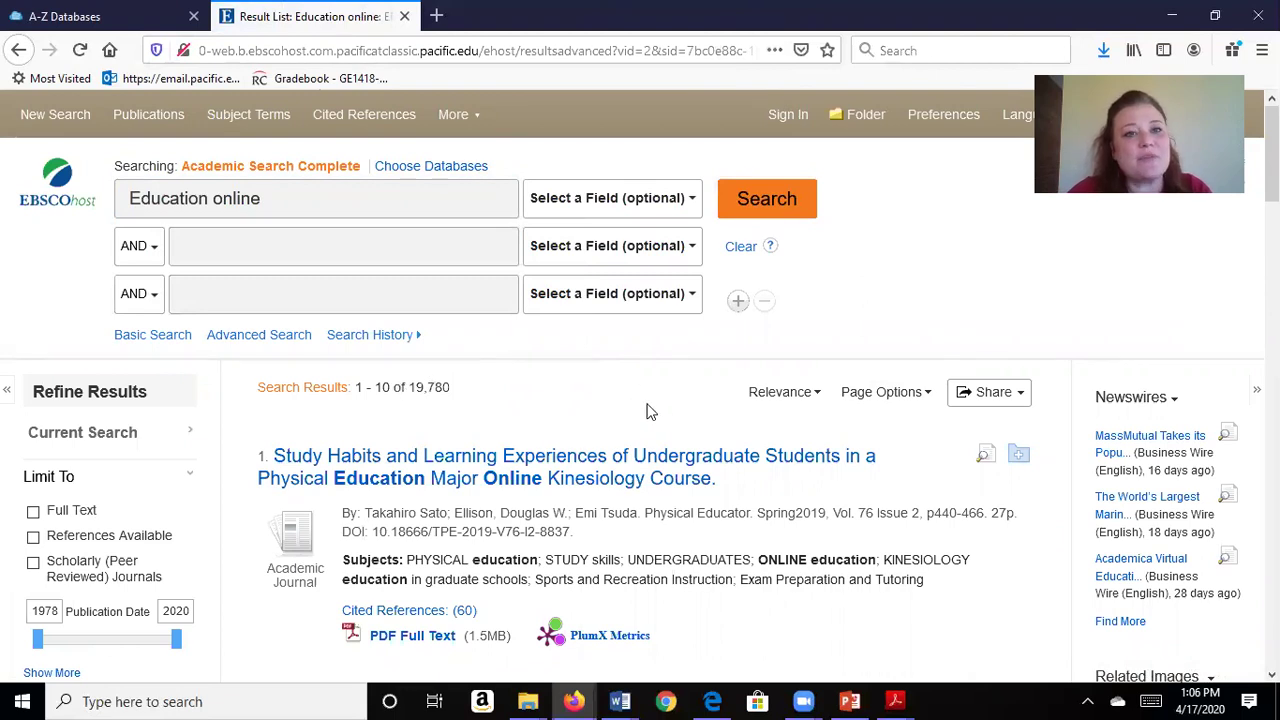
- Refine the results to full text, publication dates from 2005 and the Academic Journals source type
scroll(200, 440, down, 1)
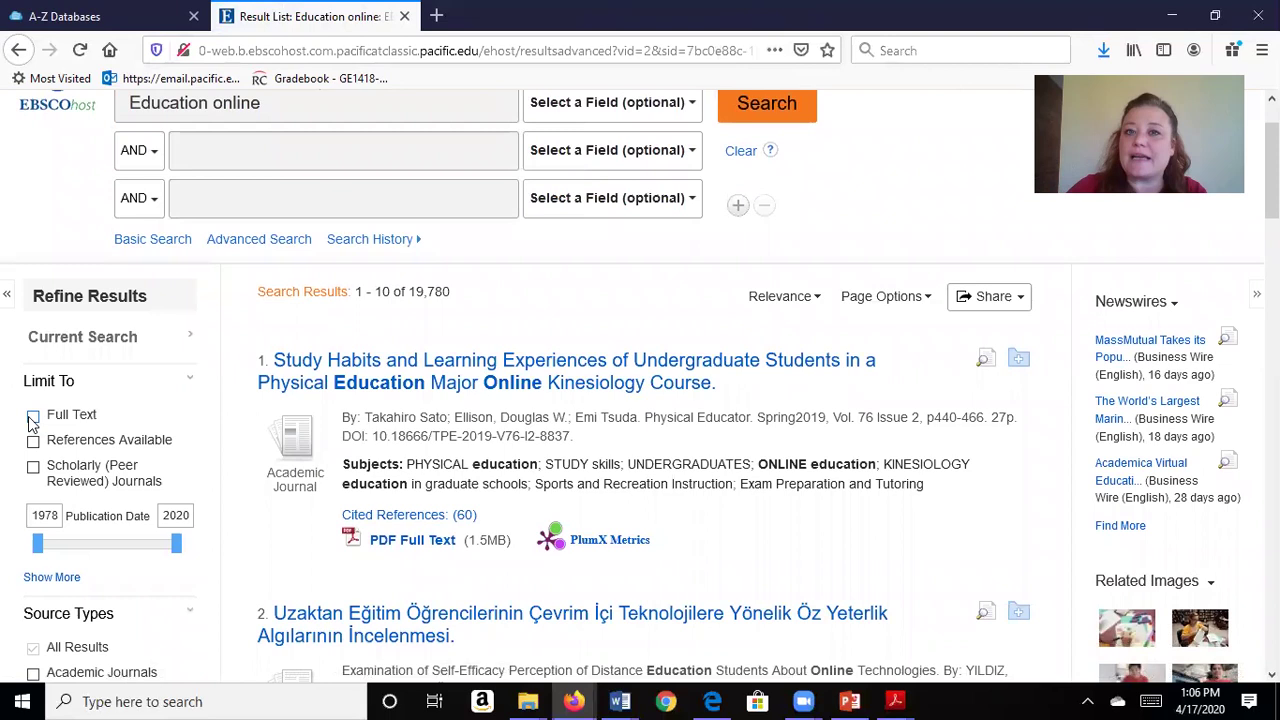
click(33, 416)
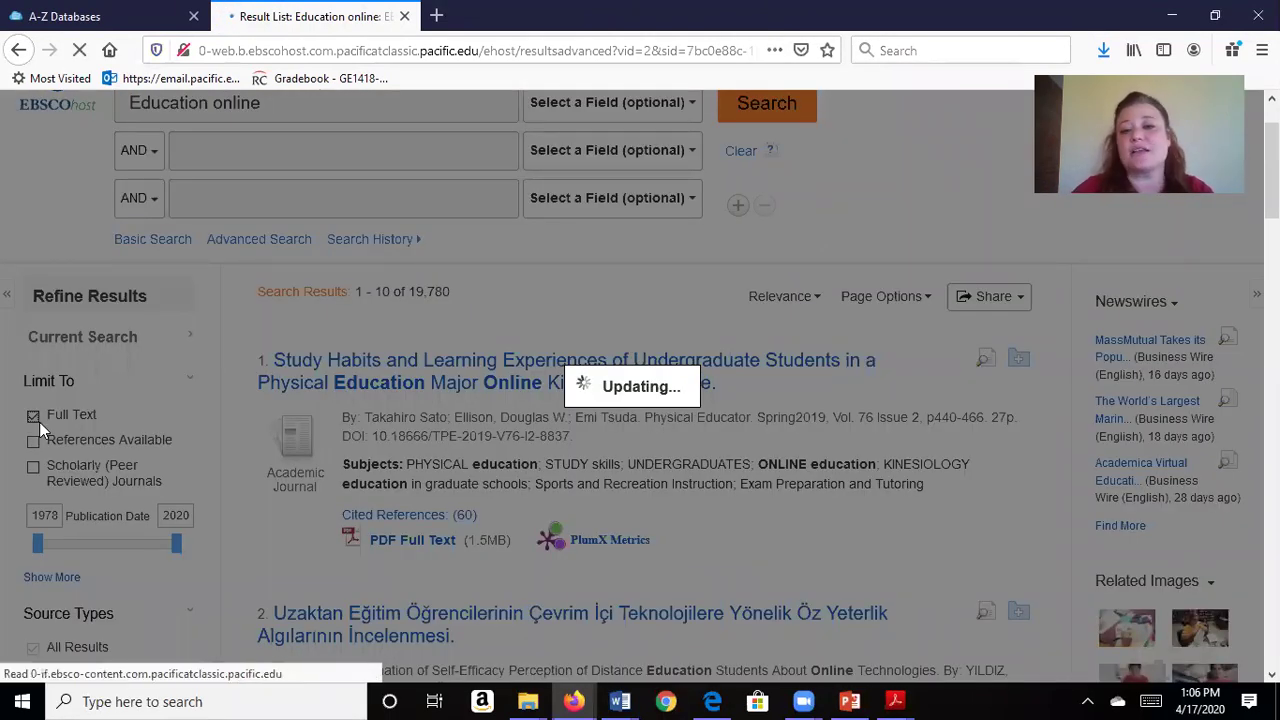
scroll(156, 437, down, 5)
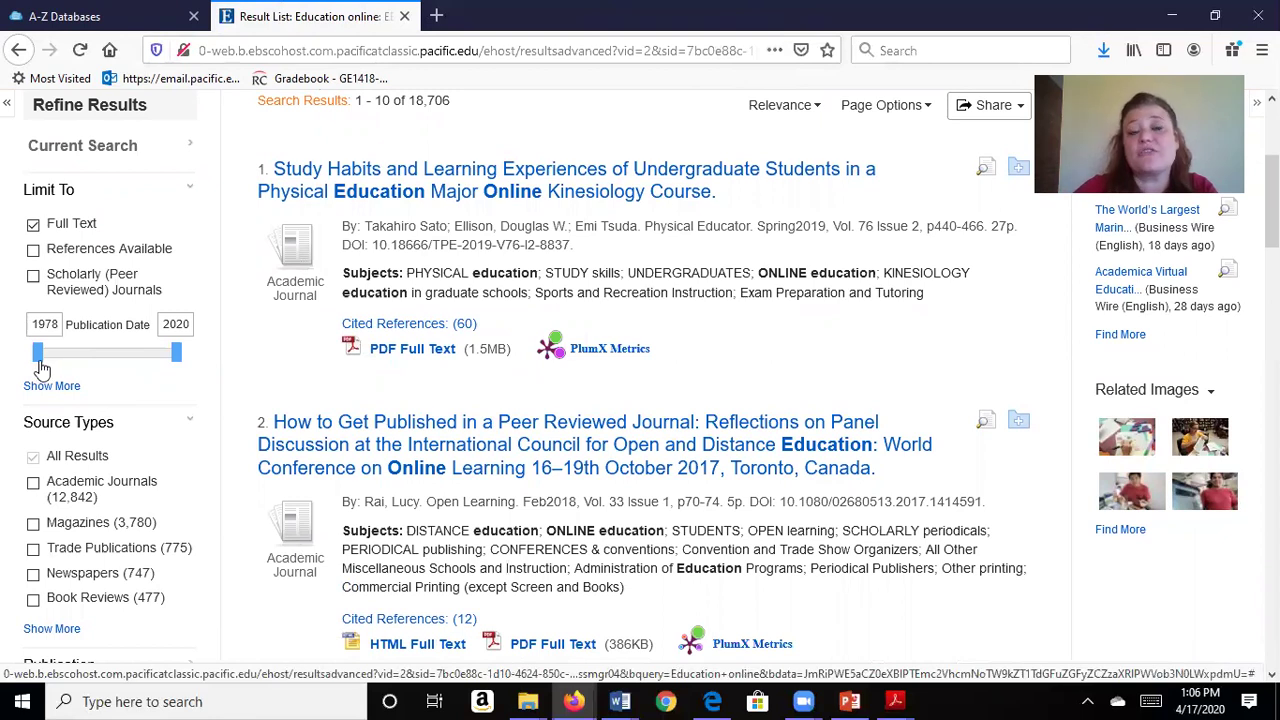
drag(40, 358, 130, 355)
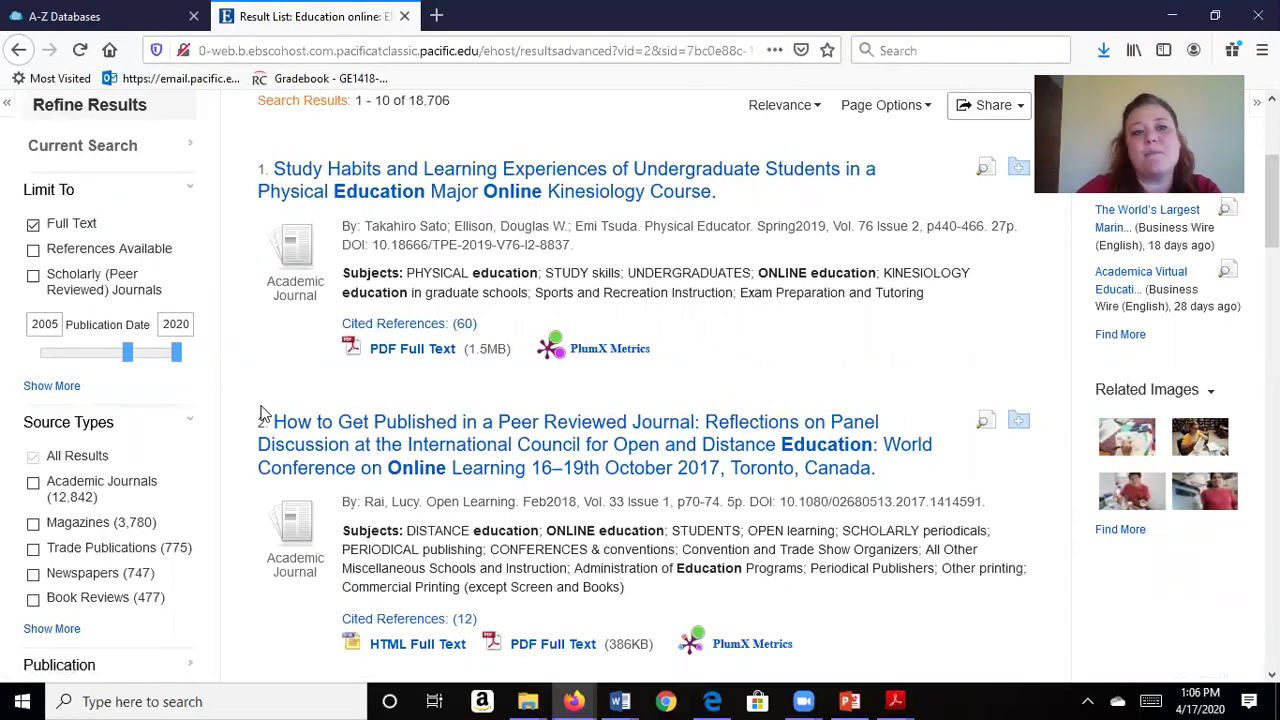
scroll(284, 405, down, 2)
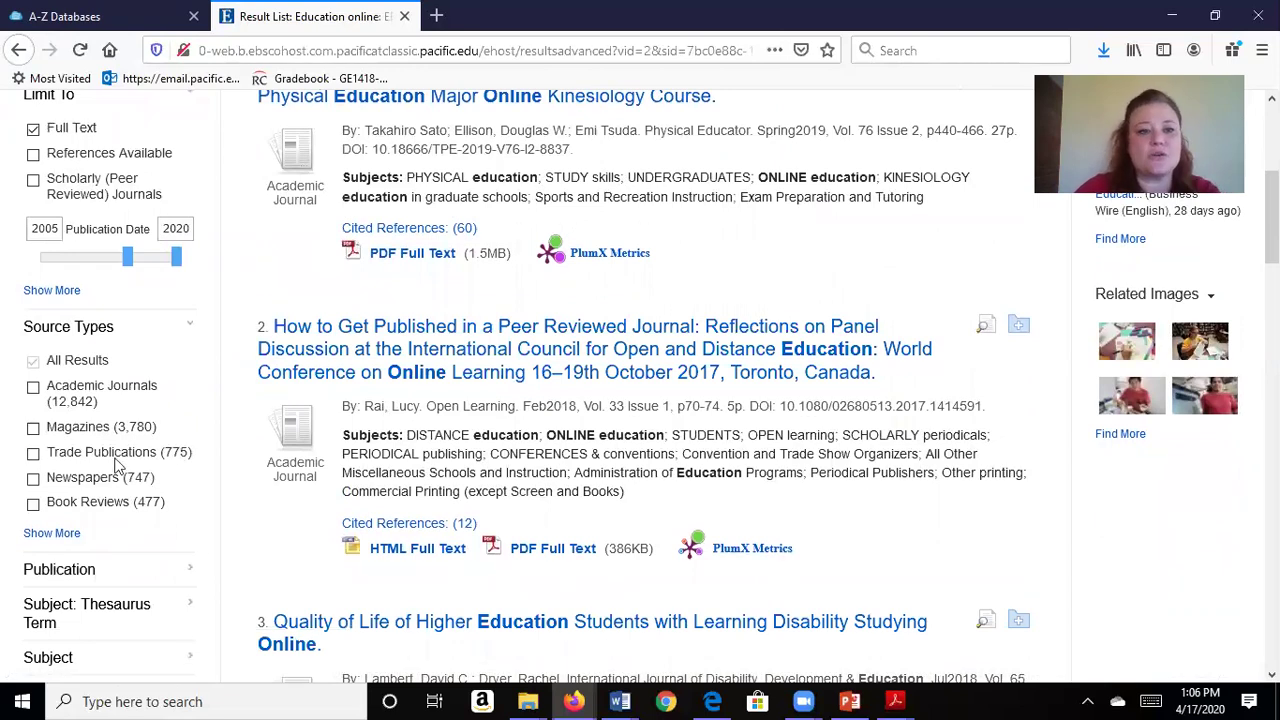
click(72, 397)
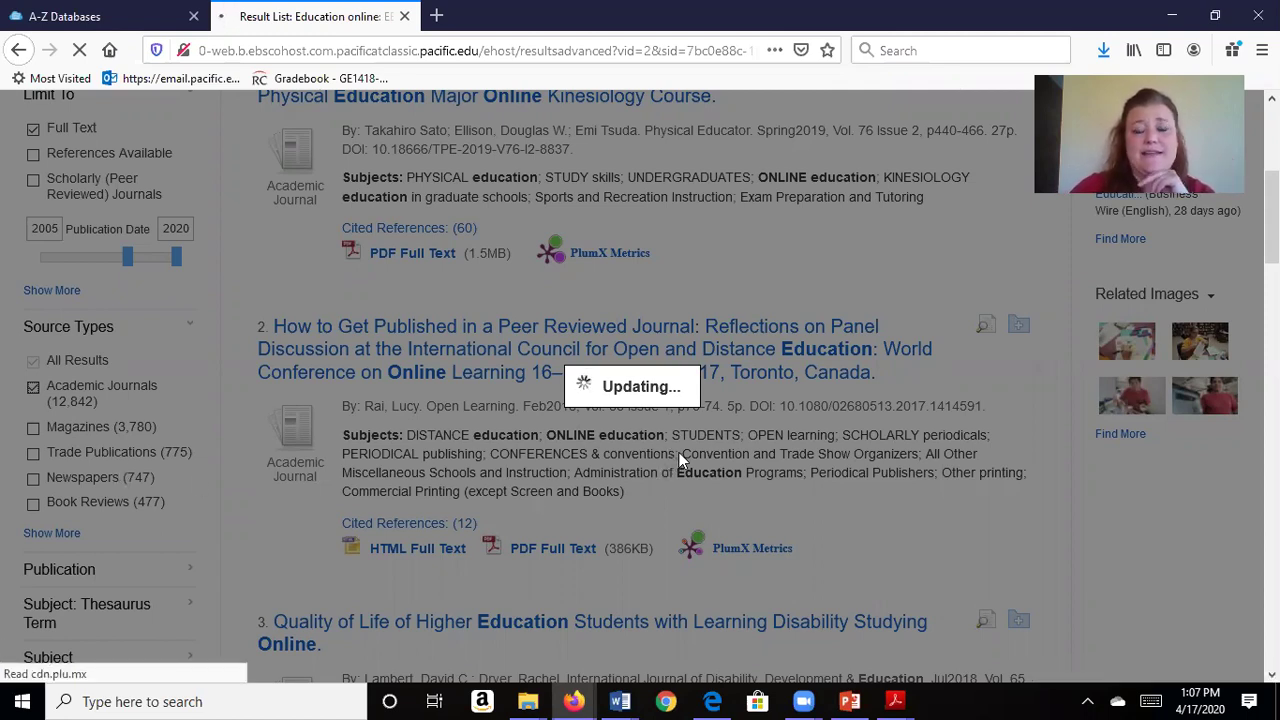
- Examine the titles, subjects and available full-text formats of the first four search results
scroll(680, 461, down, 2)
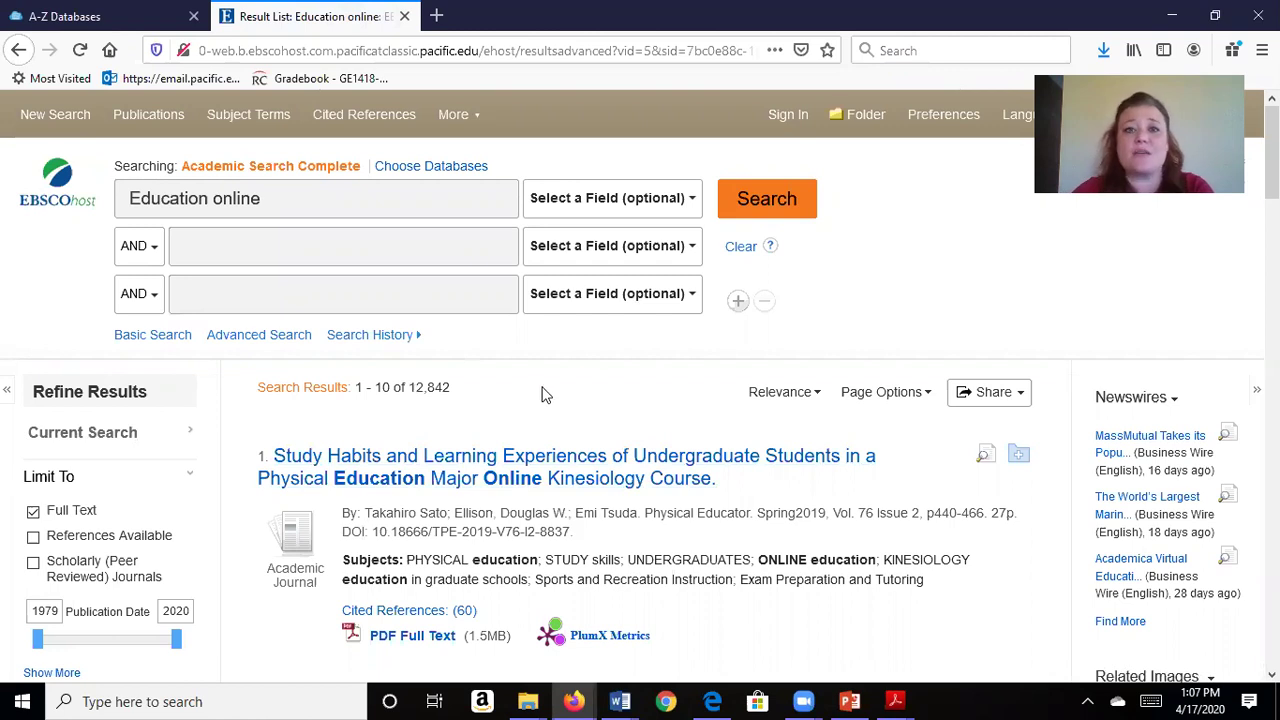
scroll(575, 377, down, 2)
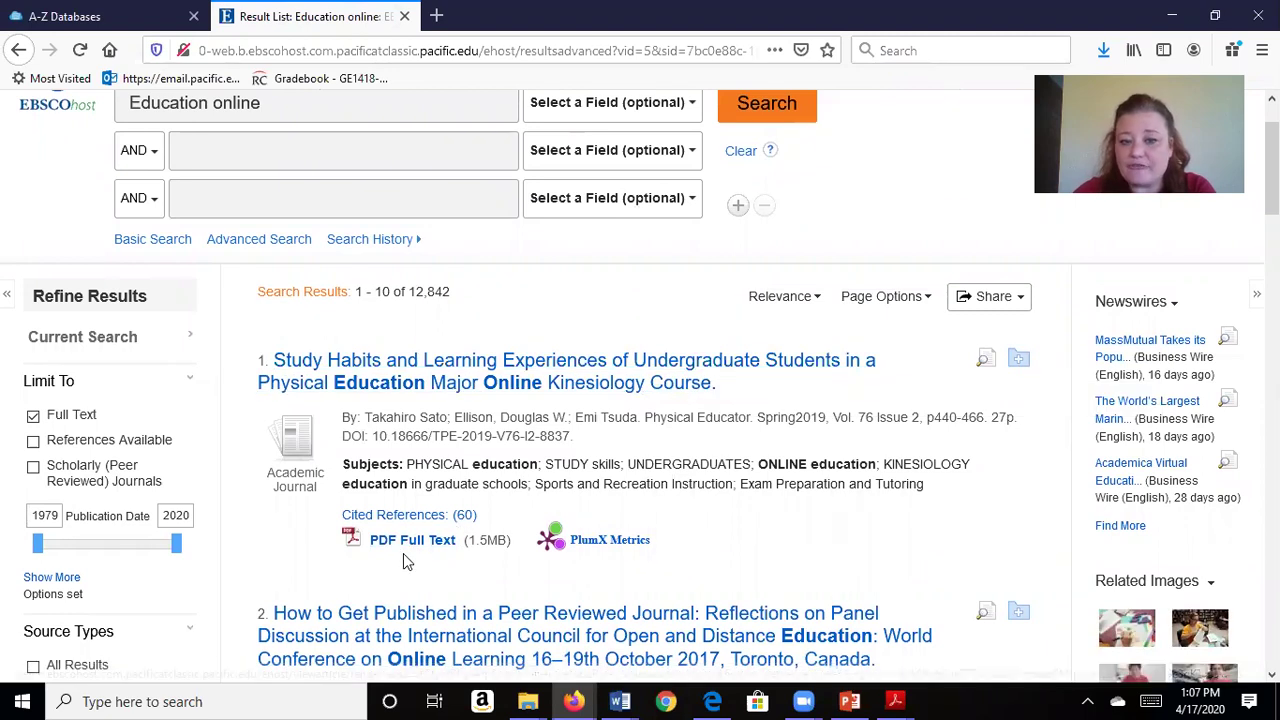
mouse_move(568, 553)
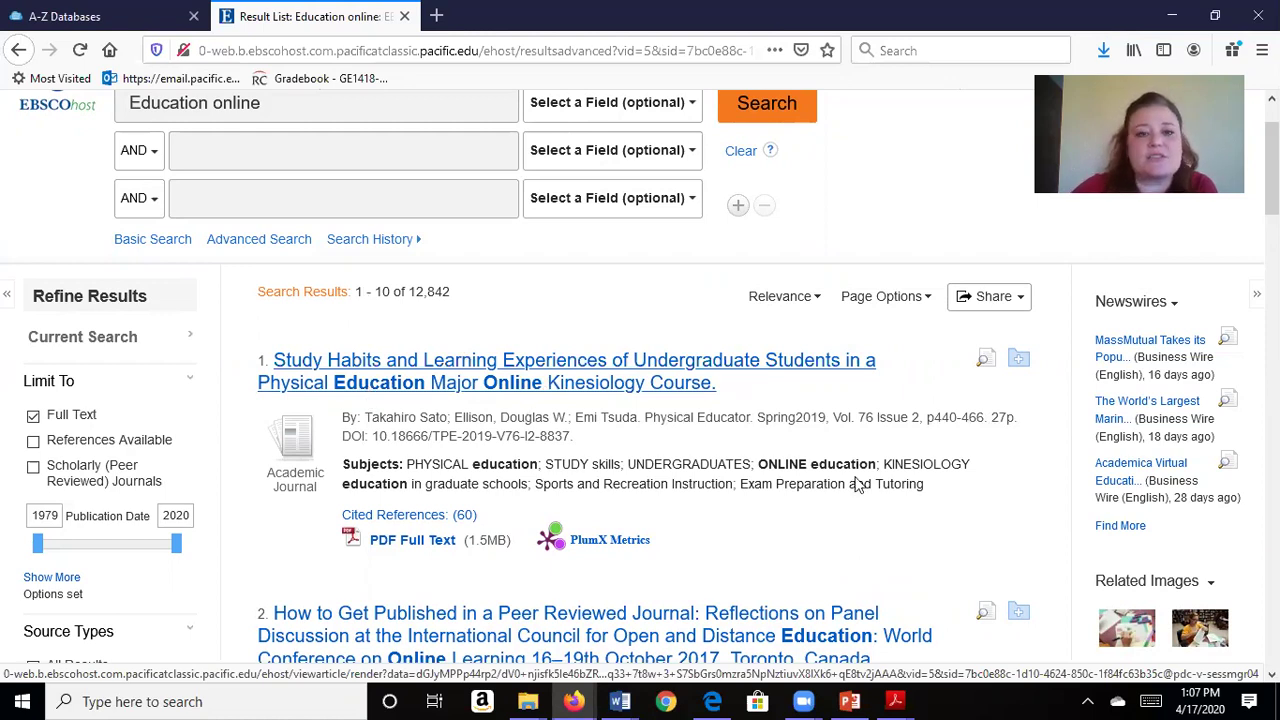
scroll(857, 484, down, 3)
scroll(563, 352, down, 3)
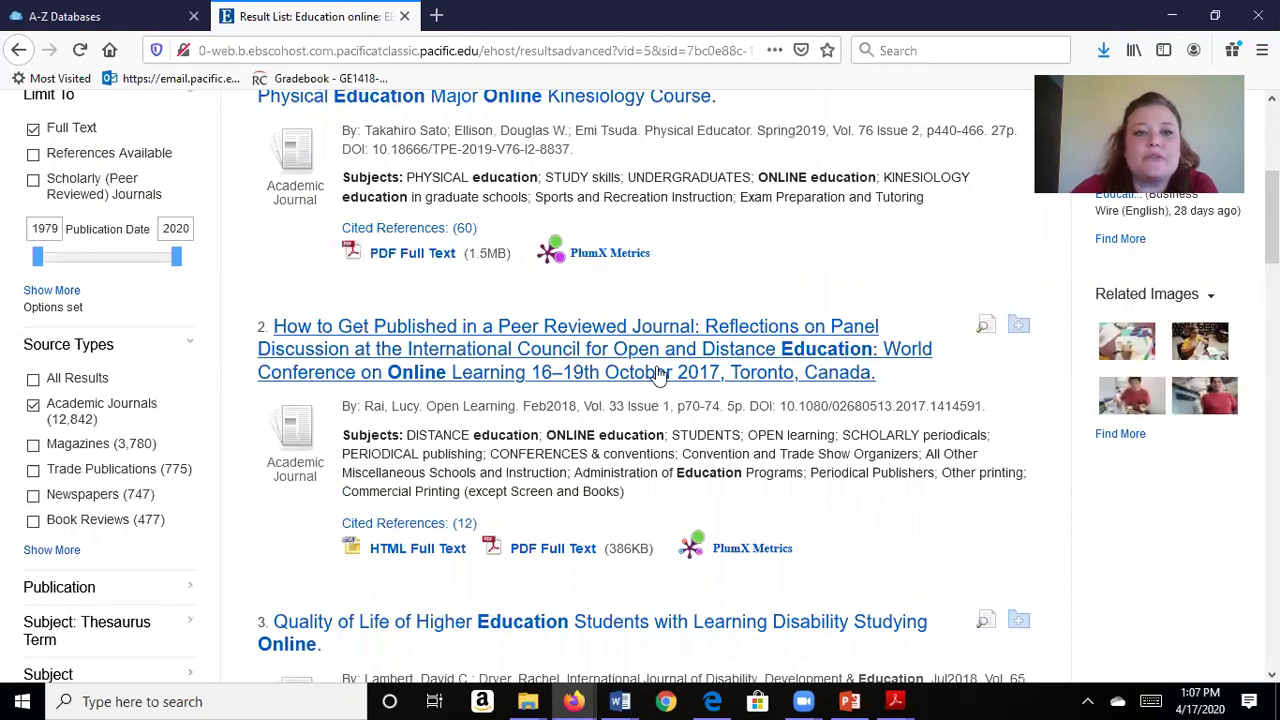
scroll(658, 374, down, 3)
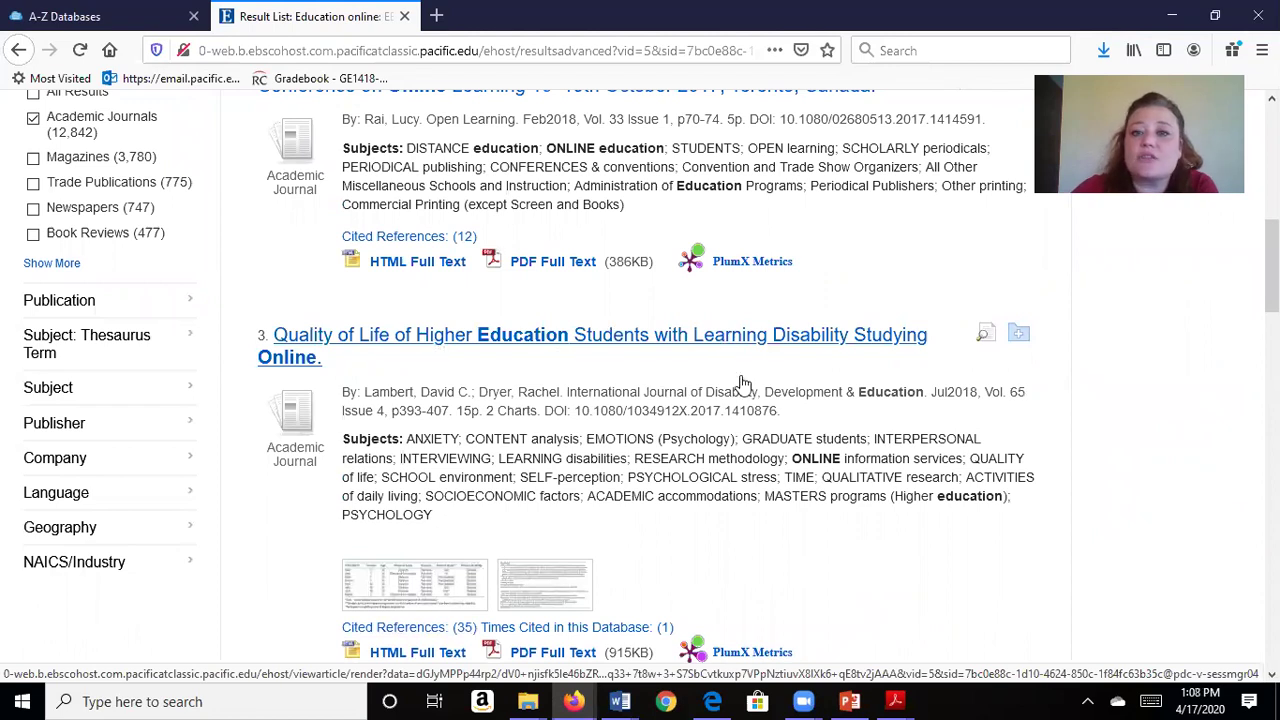
scroll(664, 446, down, 1)
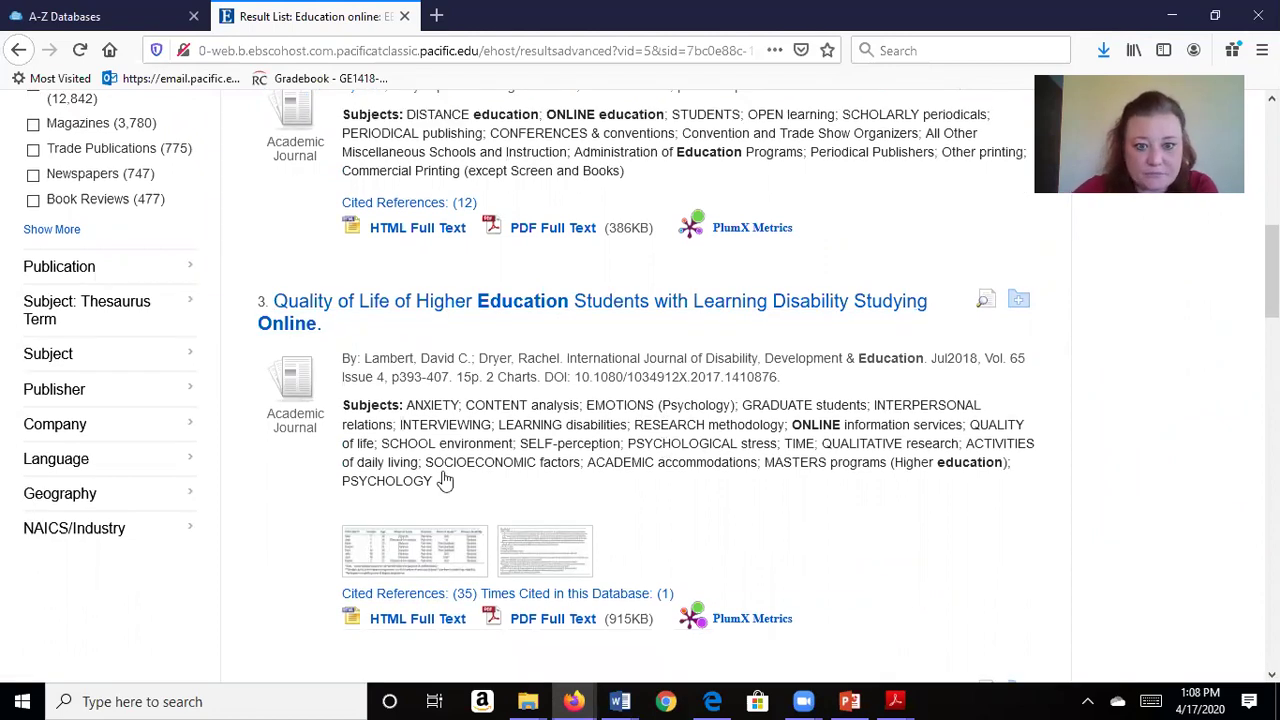
scroll(668, 440, down, 3)
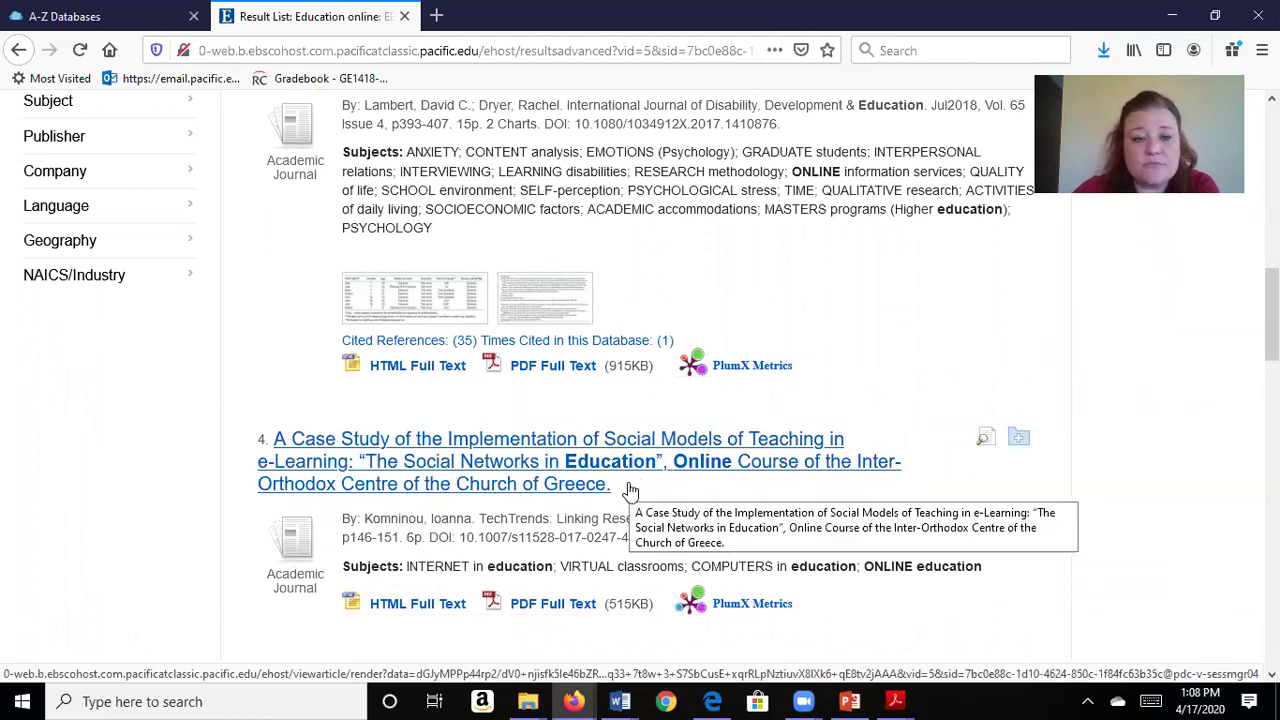
scroll(610, 500, down, 1)
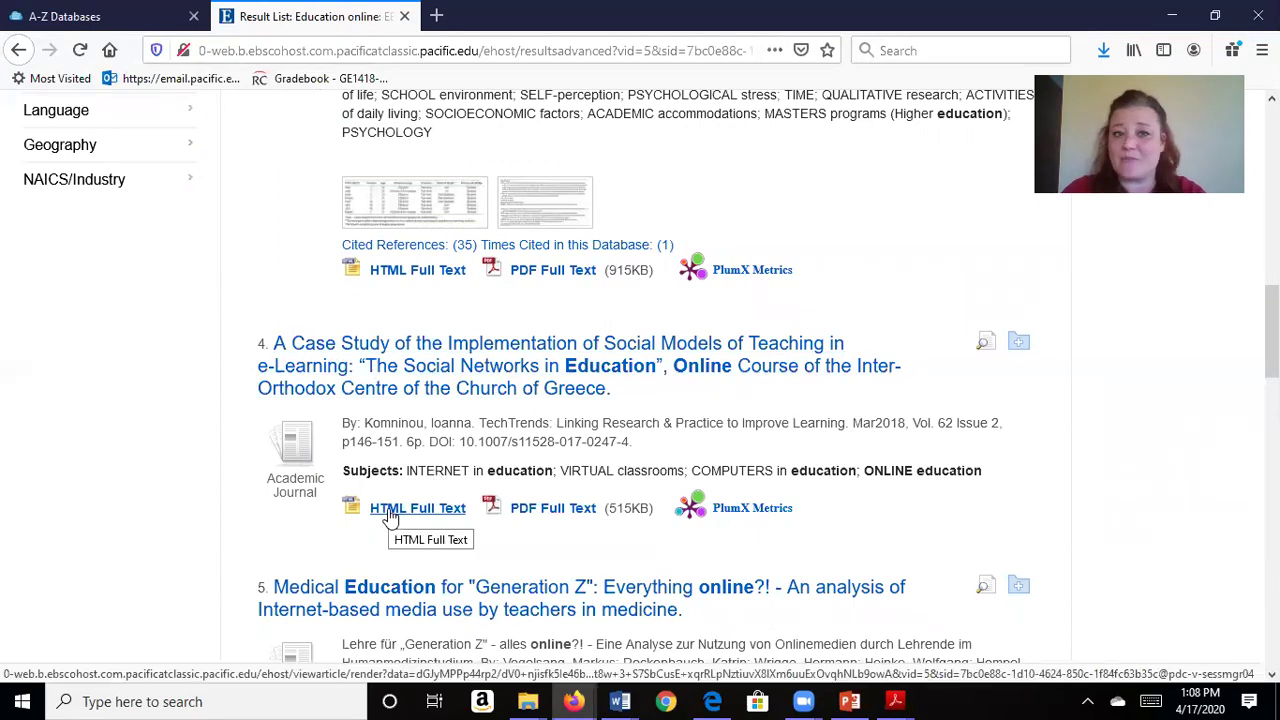
- Open the PDF full text of the fourth result, the case study on social models of teaching, in Adobe Acrobat Reader DC
click(546, 511)
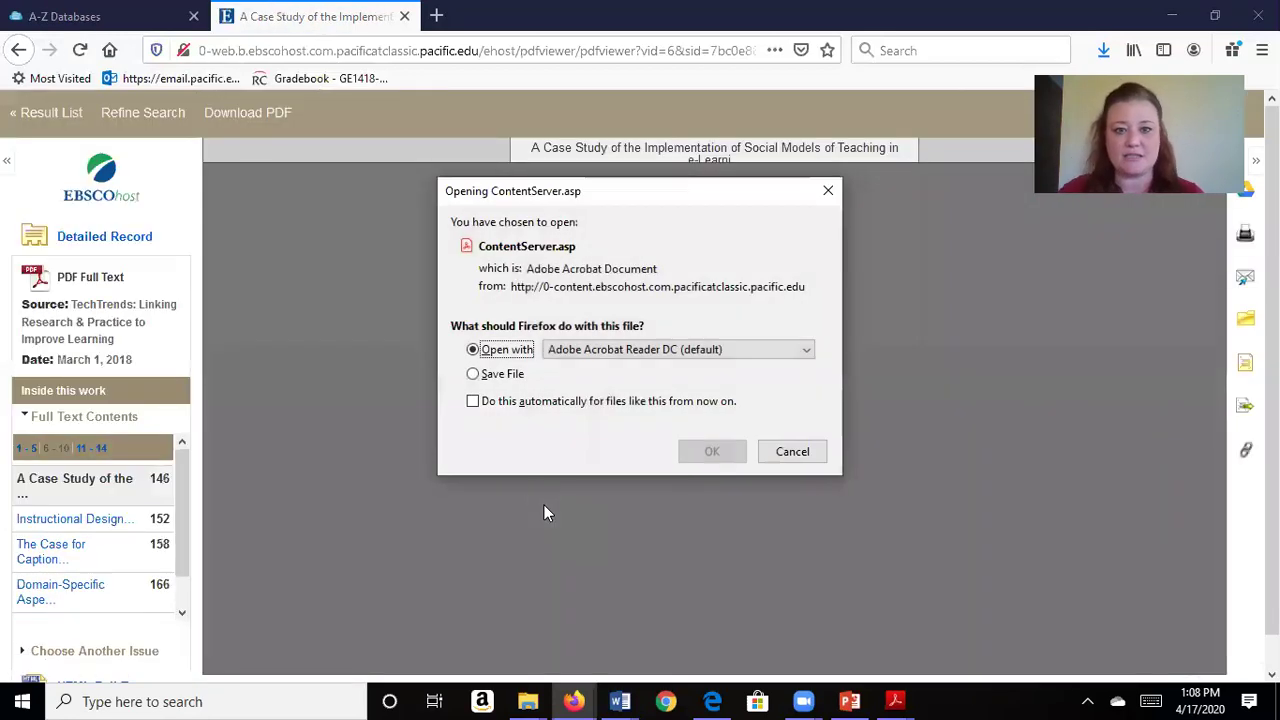
click(712, 452)
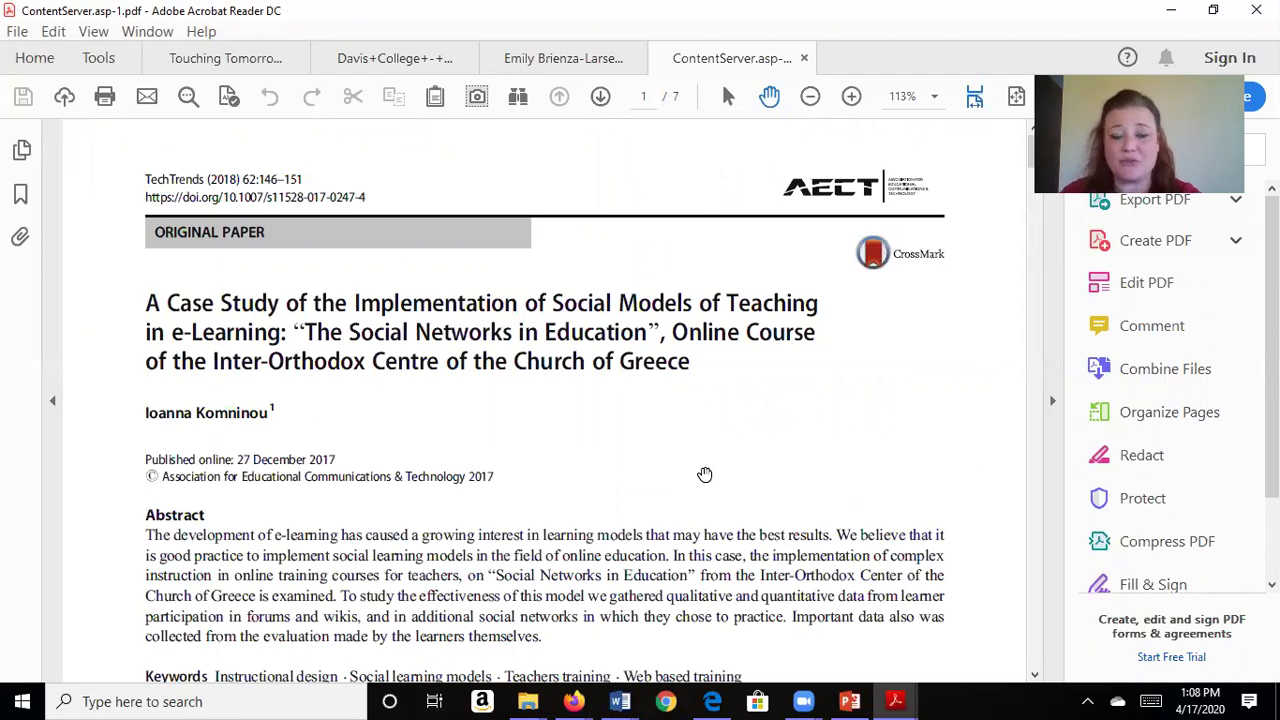
- Check the file commands available for saving the article PDF and return to the article's page in Firefox
click(17, 35)
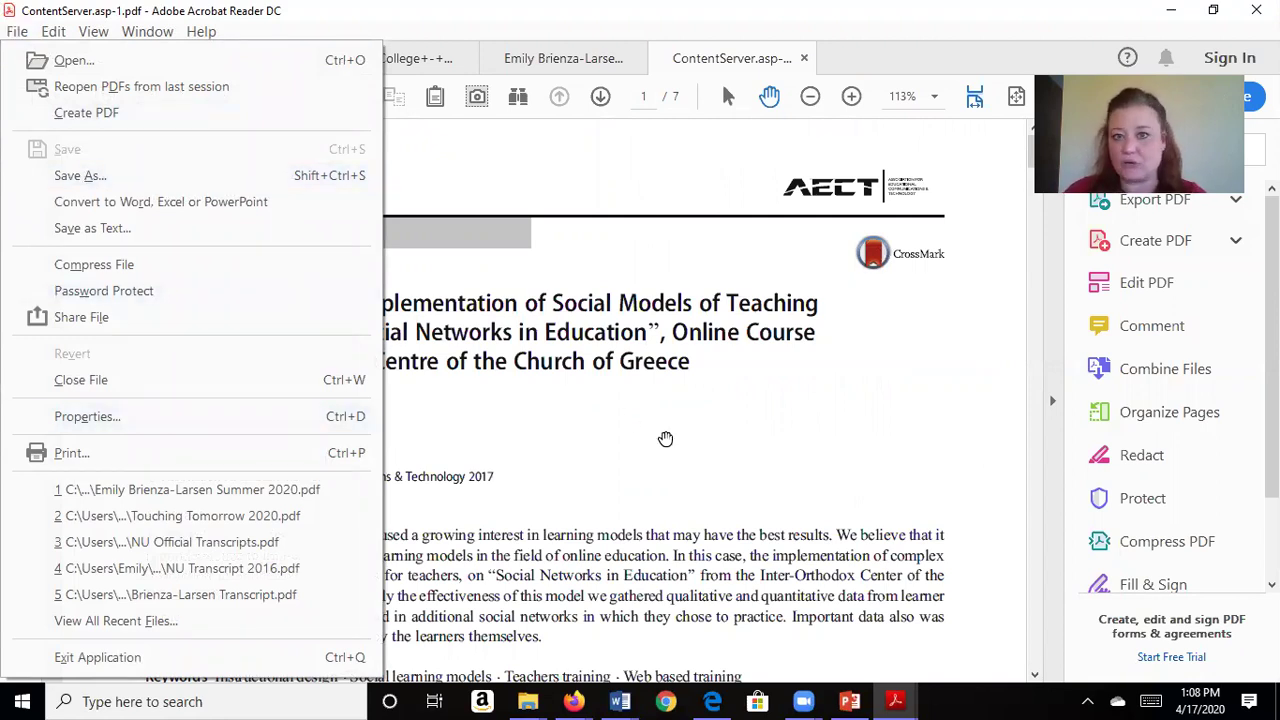
click(667, 440)
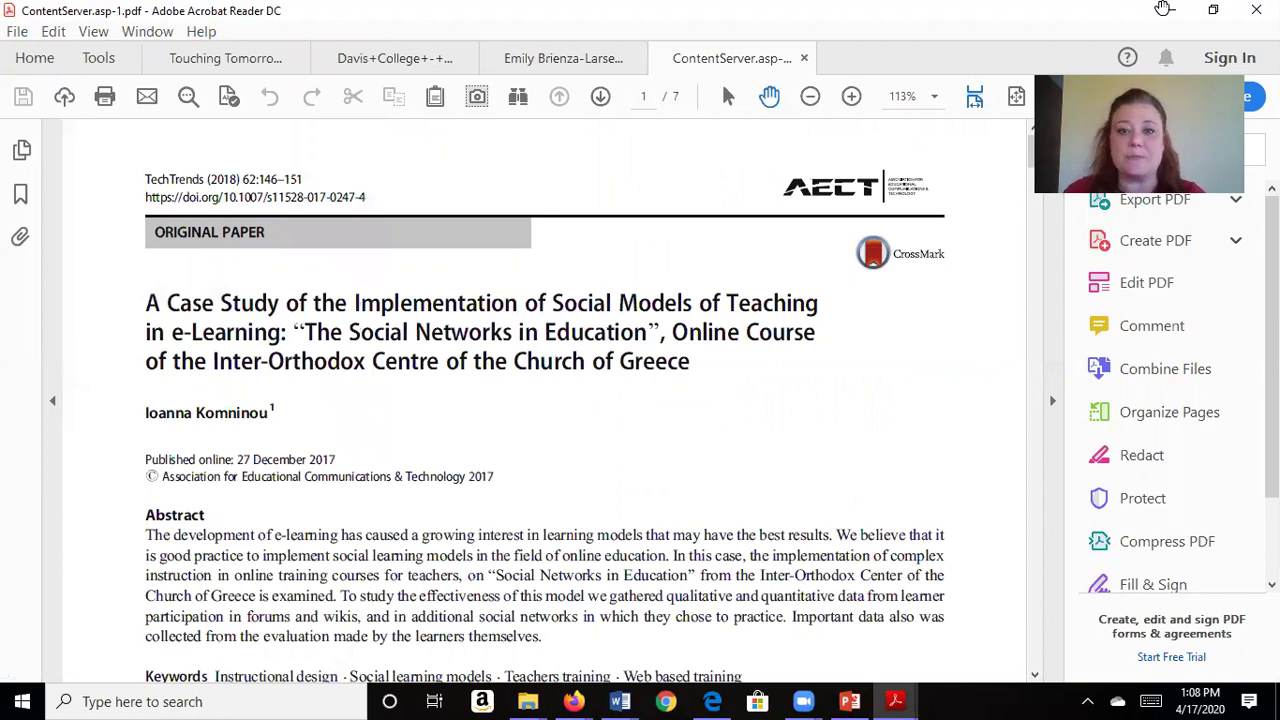
click(1163, 8)
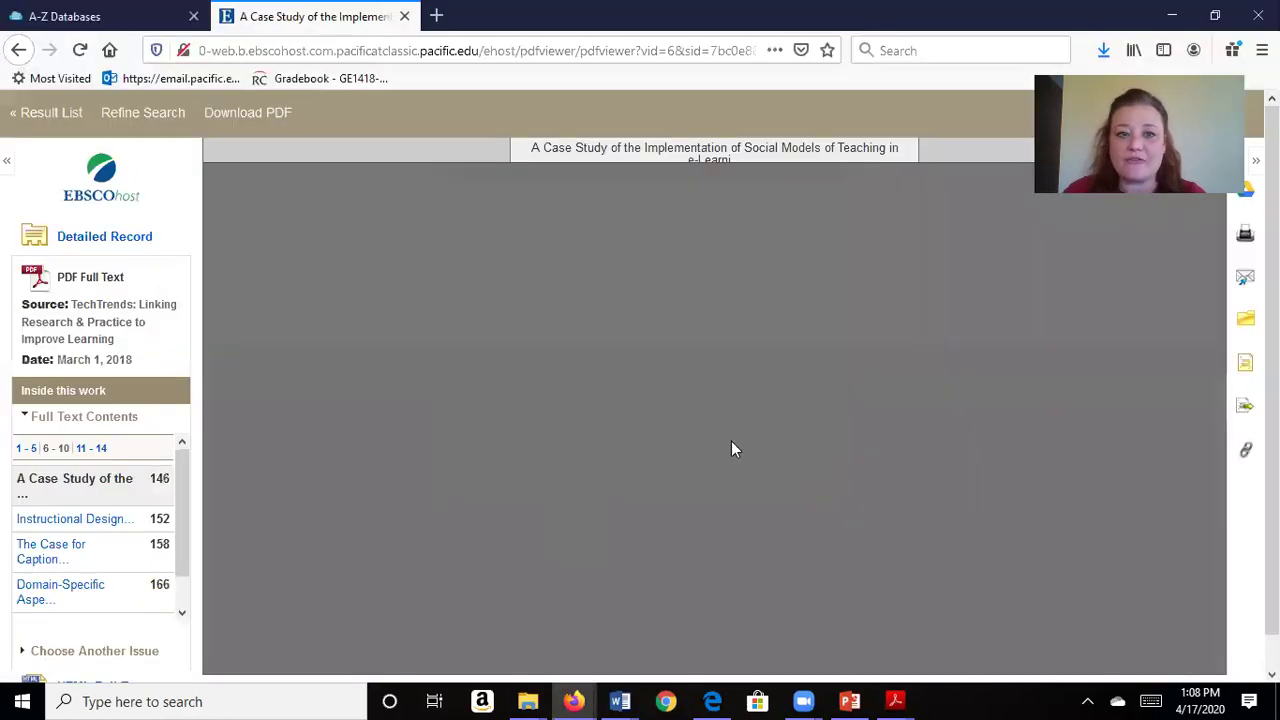
- Display the citation formats for the social models of teaching article and highlight its APA reference
click(1245, 368)
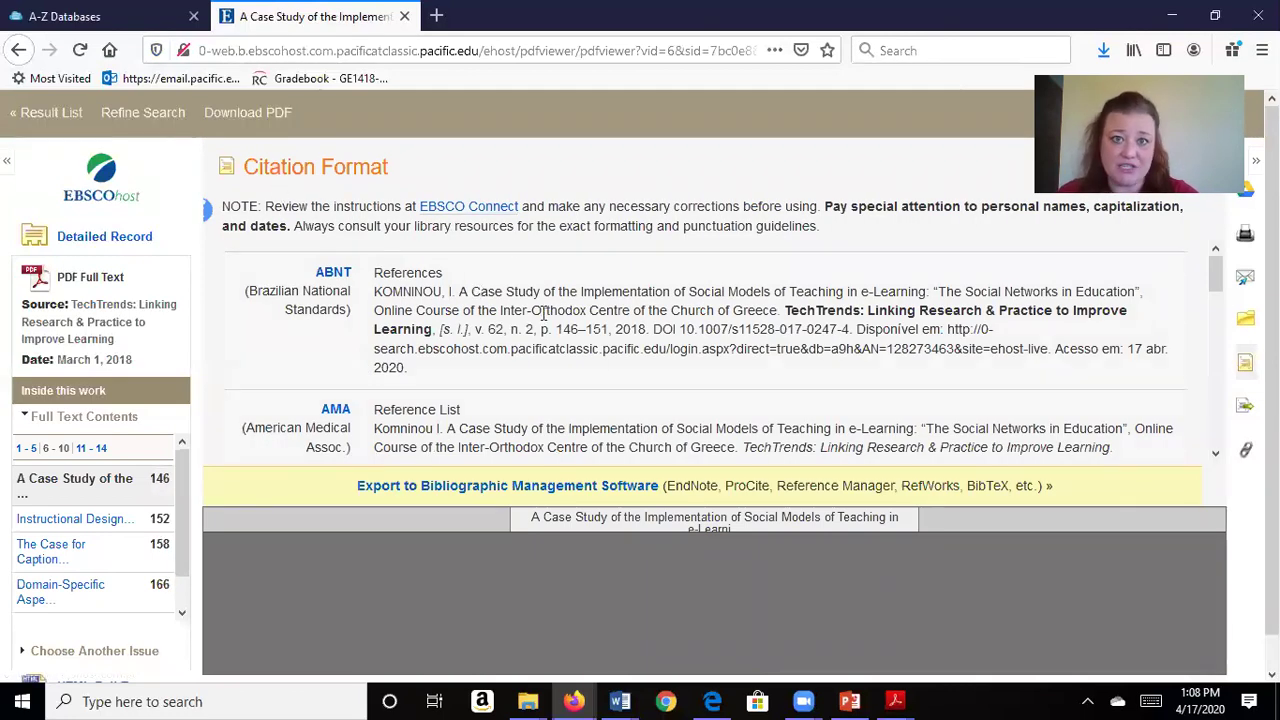
scroll(466, 357, down, 3)
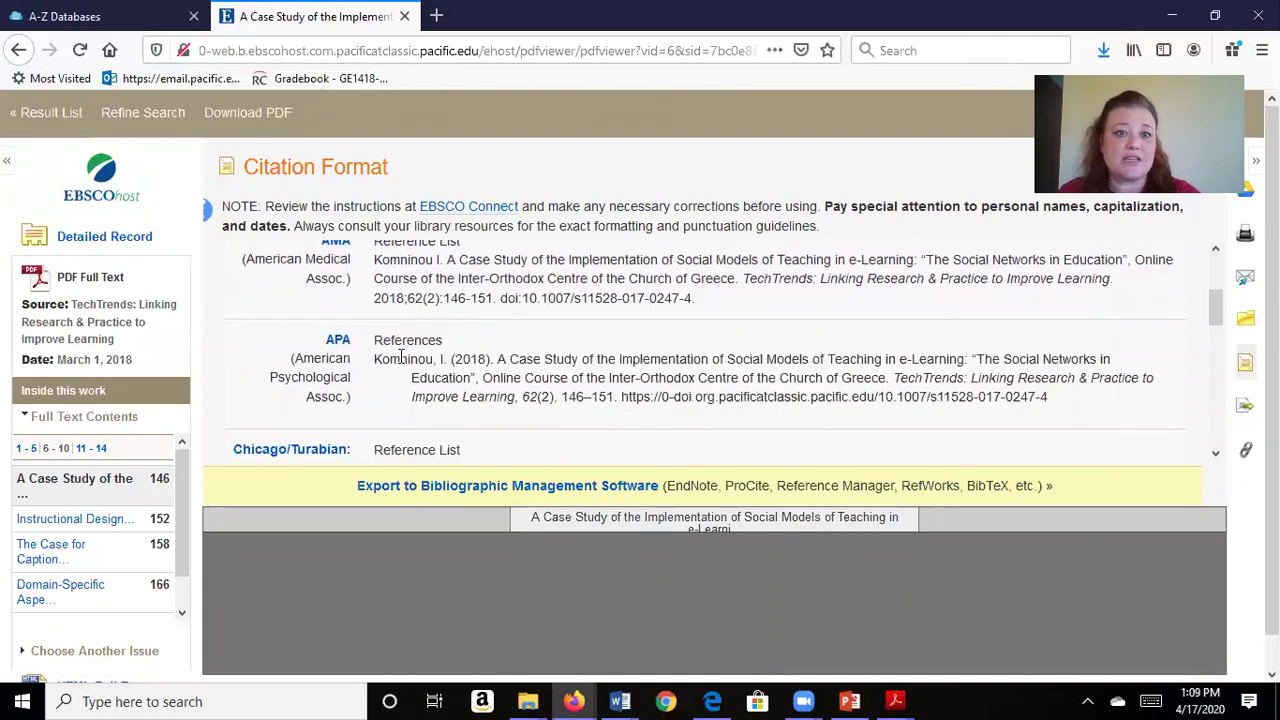
drag(375, 357, 1050, 398)
click(626, 392)
- Highlight the article's MLA works-cited entry and its Chicago/Turabian Humanities bibliography entry, leaving neither selected
scroll(624, 392, down, 10)
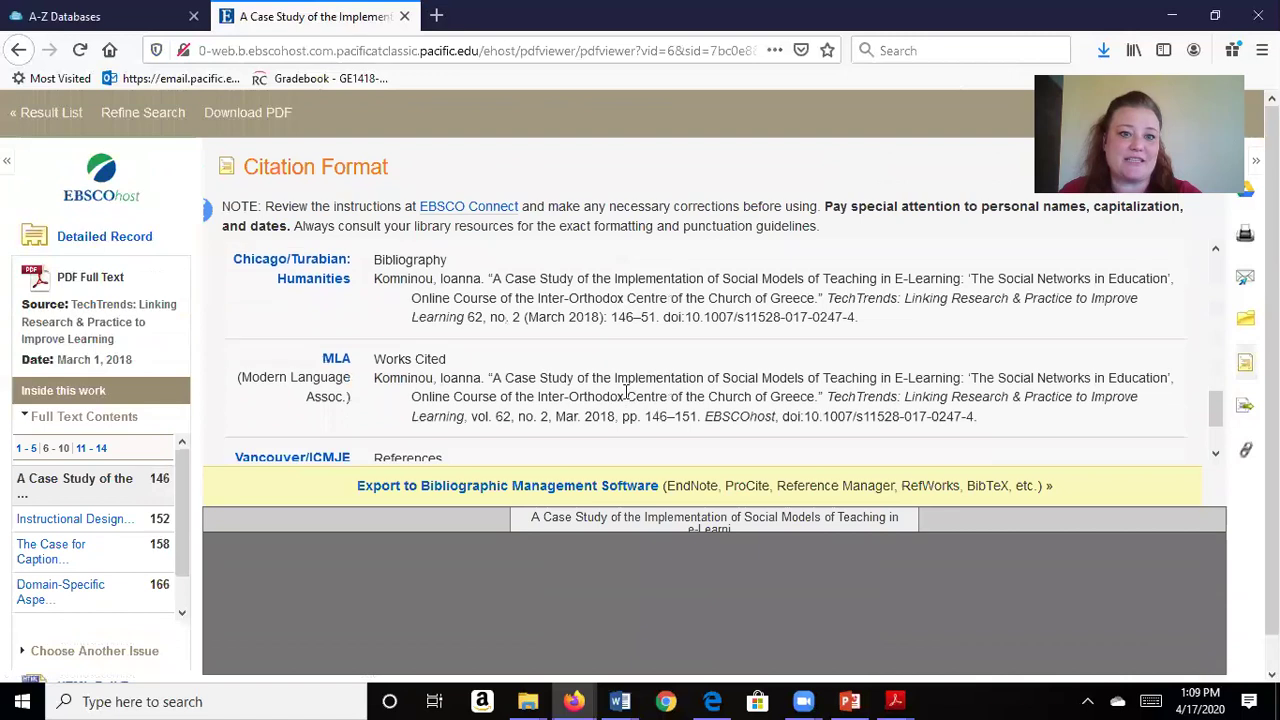
drag(372, 380, 1042, 430)
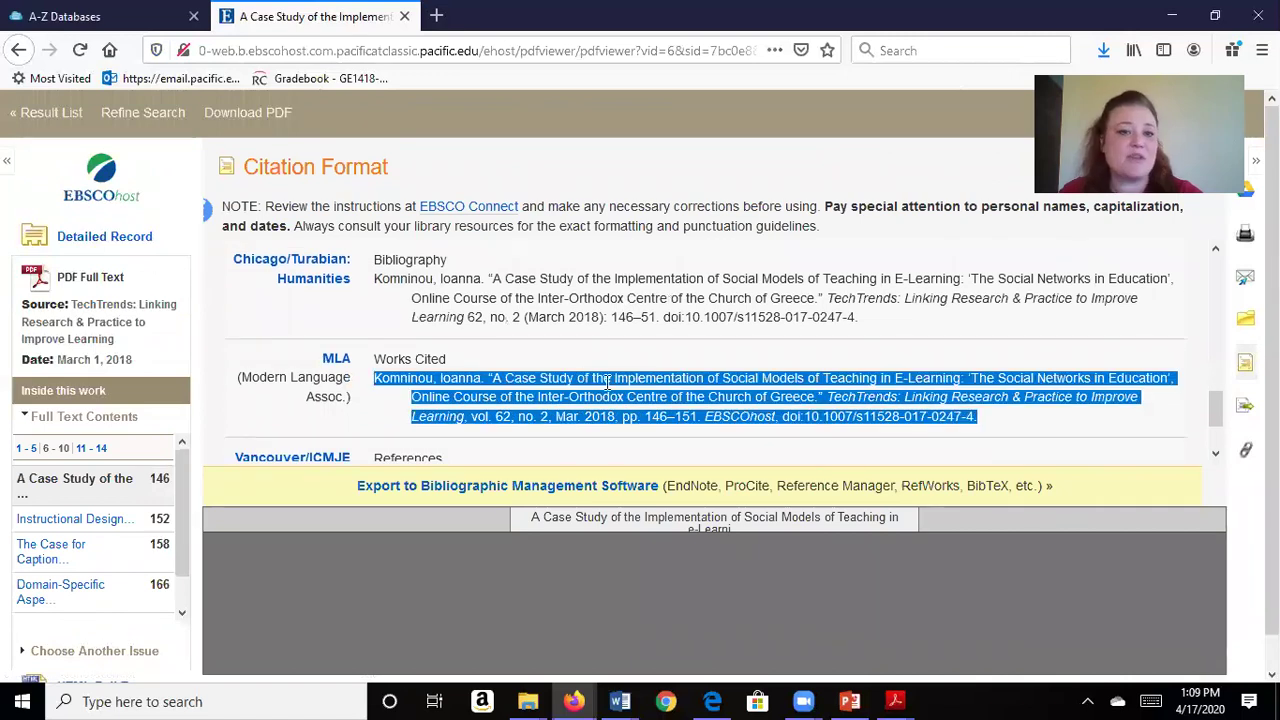
scroll(352, 398, up, 2)
drag(376, 365, 886, 405)
click(884, 405)
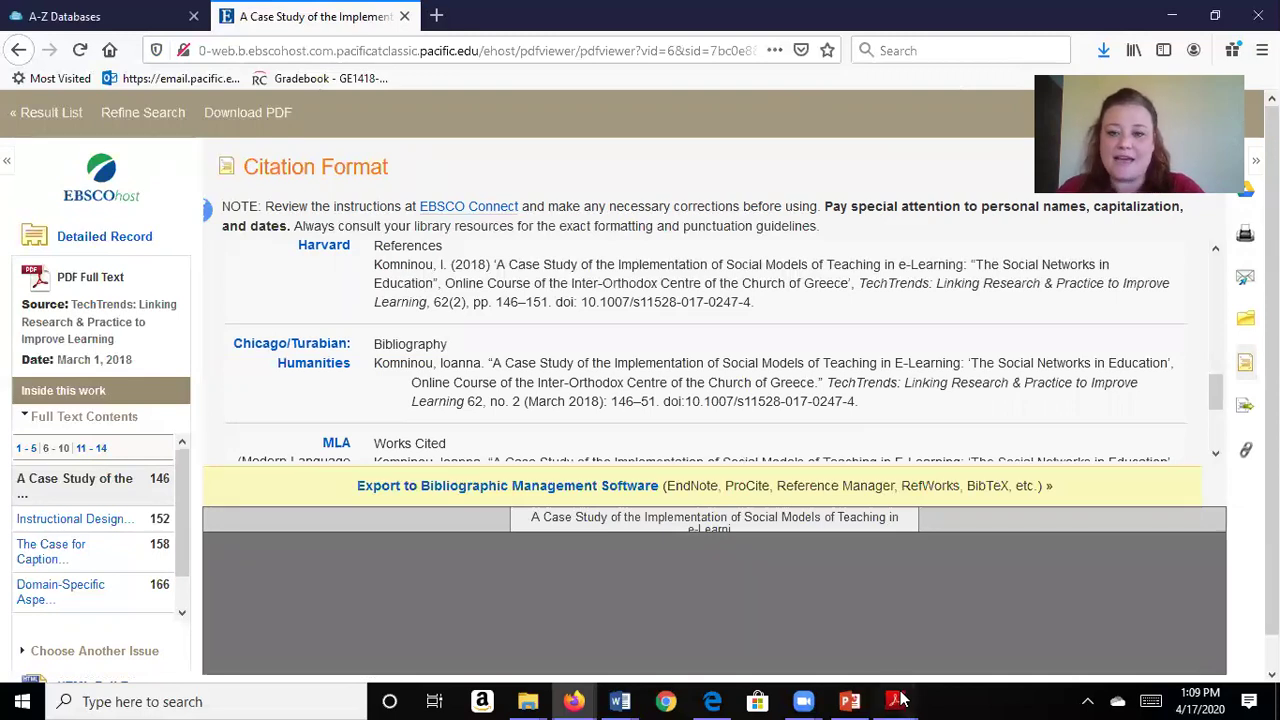
- View the article's PDF in Adobe Acrobat Reader DC and return to its citation formats in Firefox
mouse_move(895, 701)
click(1111, 623)
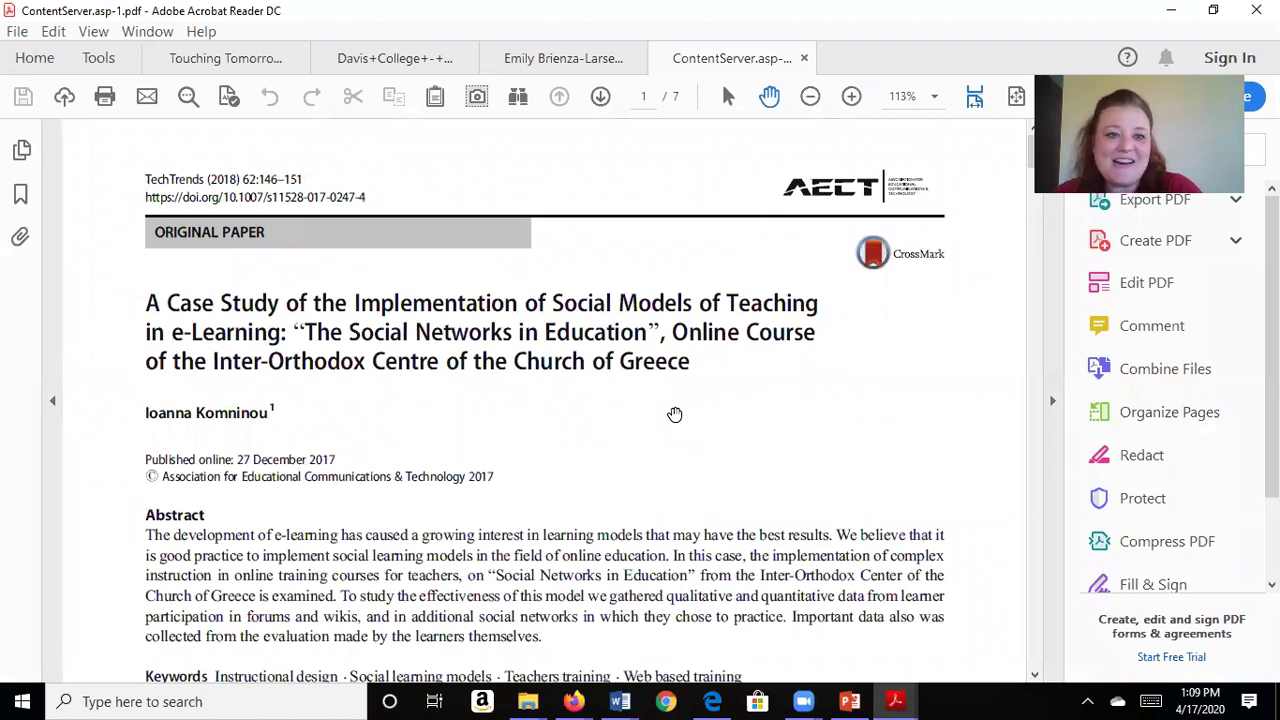
click(1168, 10)
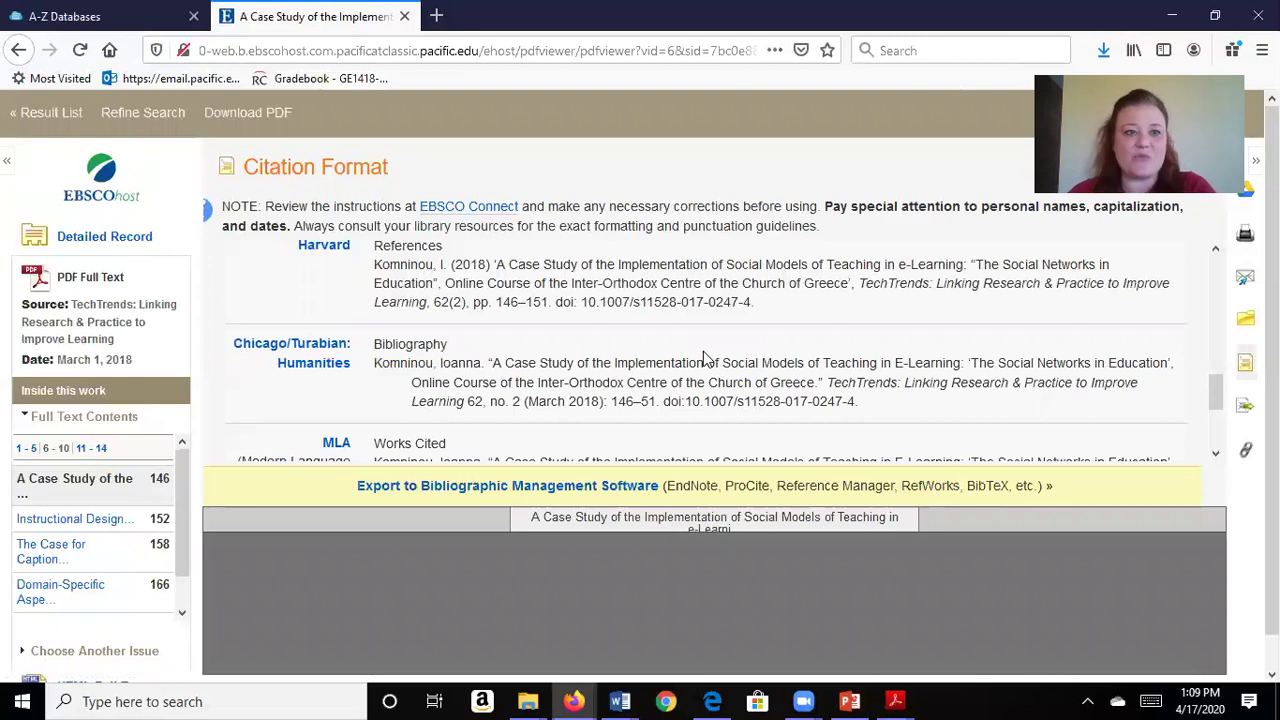